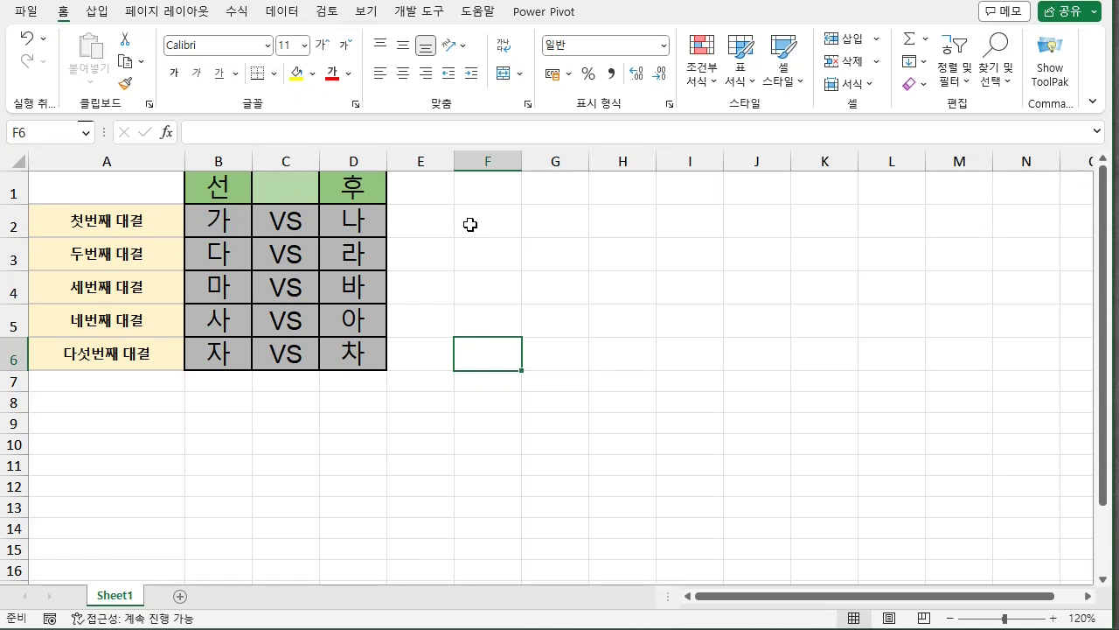
# Enter a RAND formula in cell E2 and fill it down to E6
pyautogui.click(434, 224)
pyautogui.write('=rand')
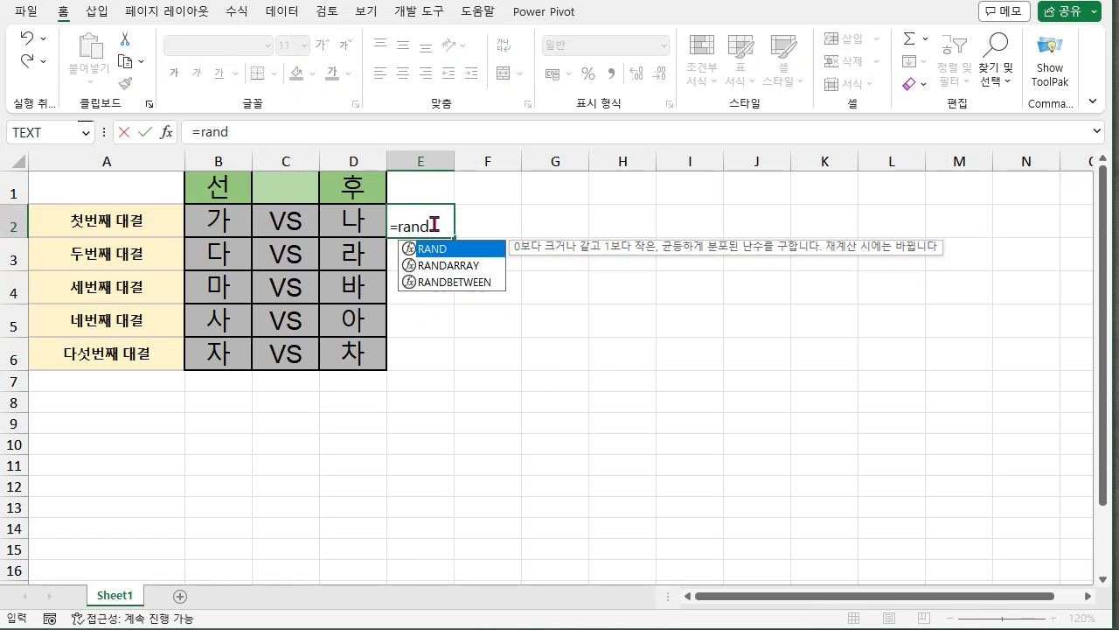
pyautogui.write('(')
pyautogui.press('Return')
pyautogui.click(436, 223)
pyautogui.moveTo(455, 238); pyautogui.dragTo(446, 370)
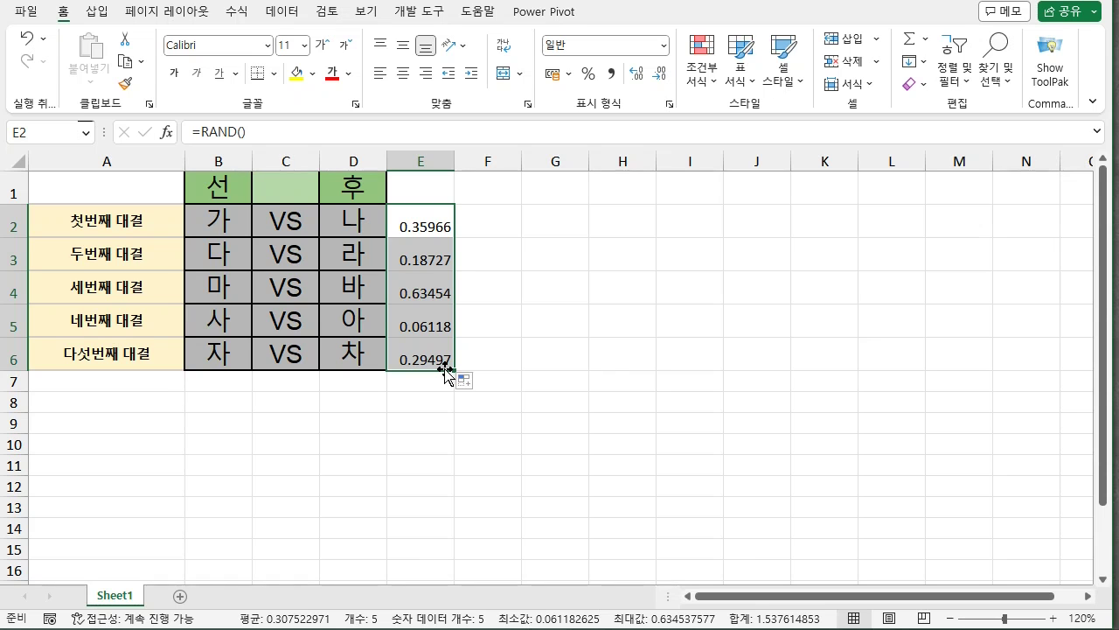
pyautogui.click(434, 228)
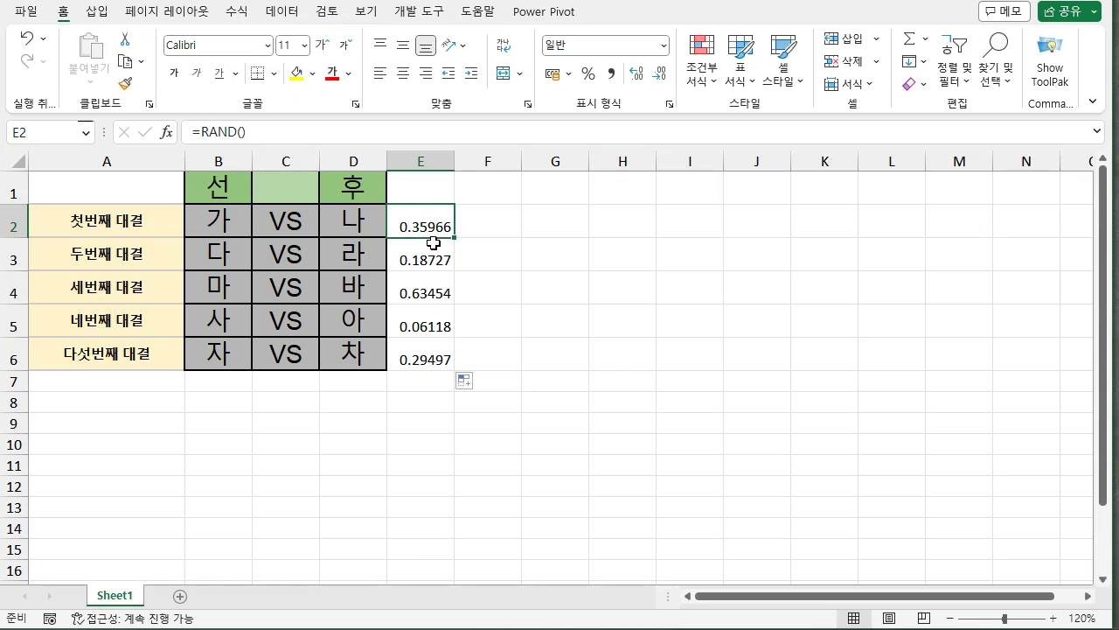
# Rank E2 within $E$2:$E$6 using RANK in cell F2, leaving the order argument empty, and fill the formula down to F6
pyautogui.click(483, 227)
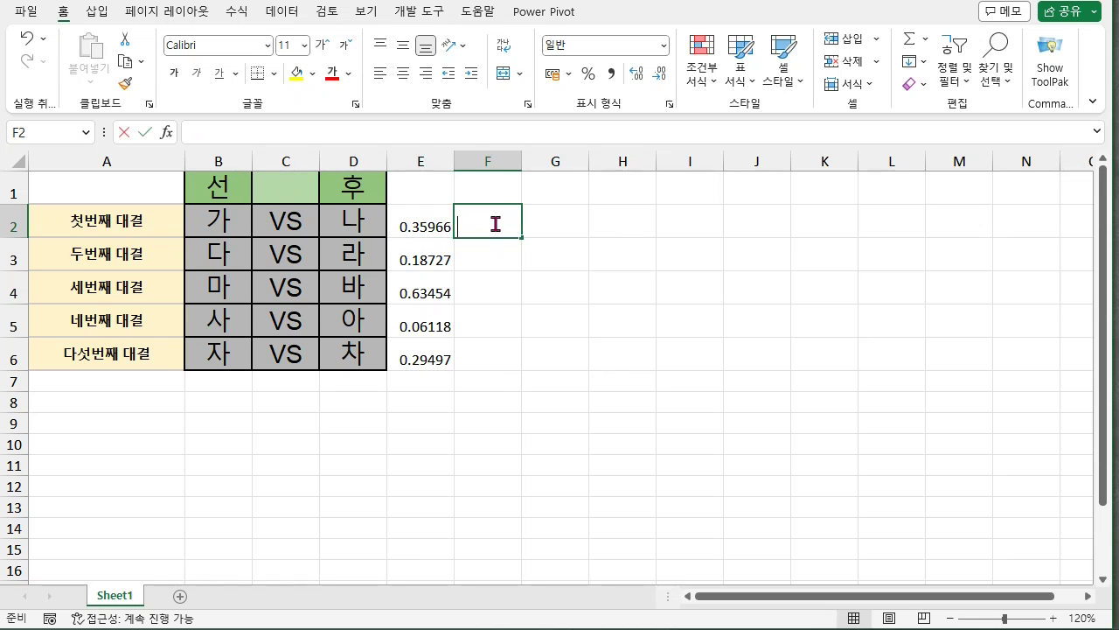
pyautogui.write('=rank(')
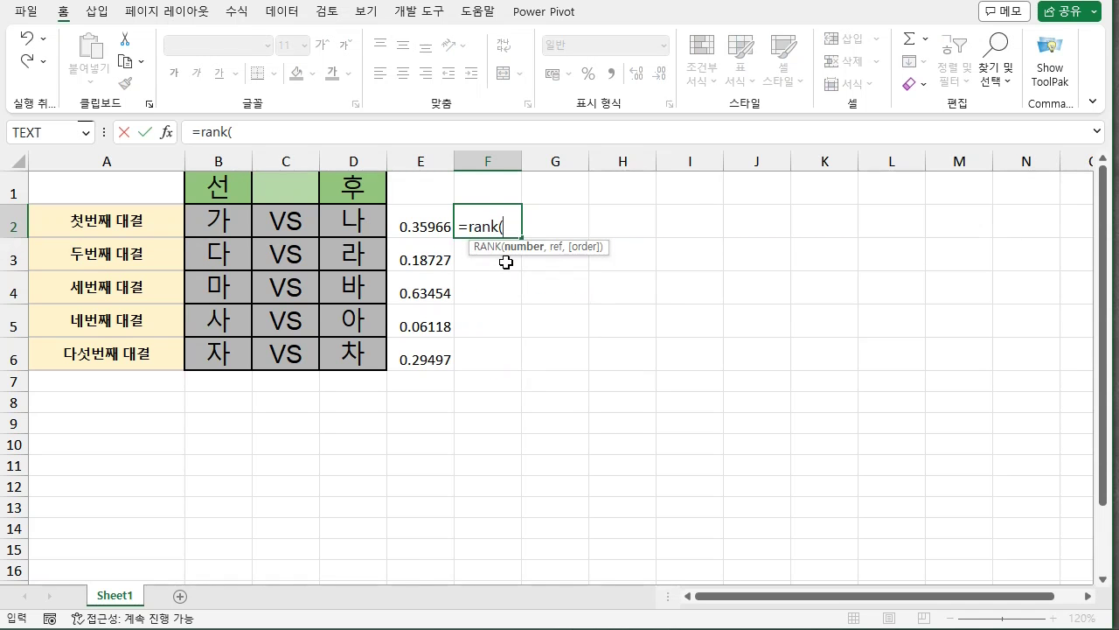
pyautogui.click(429, 224)
pyautogui.write(',')
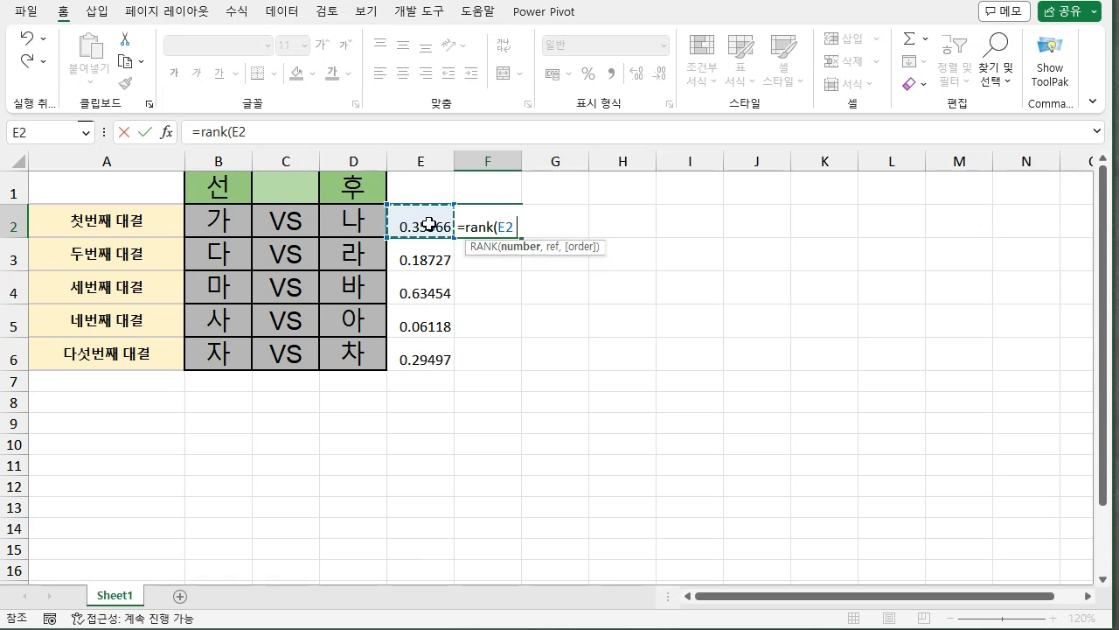
pyautogui.moveTo(435, 222); pyautogui.dragTo(432, 369)
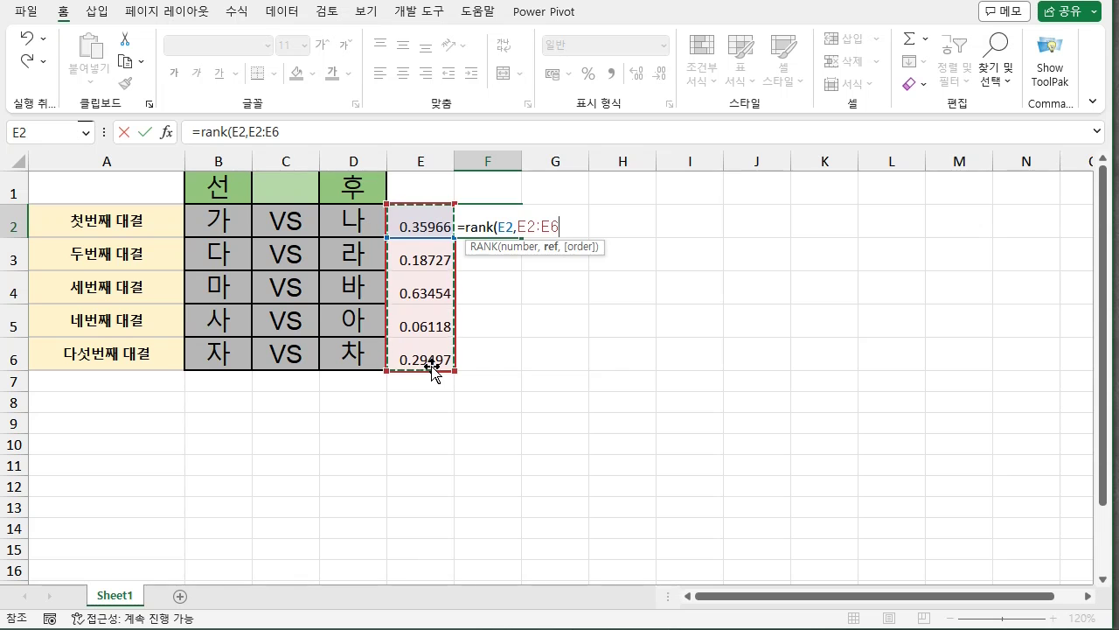
pyautogui.press('F4')
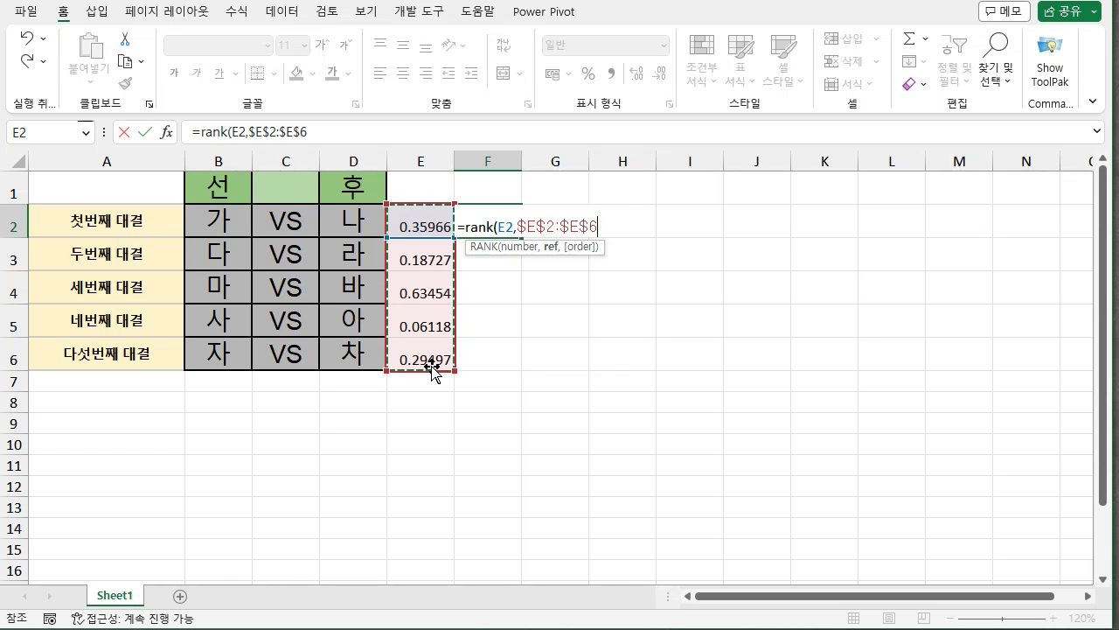
pyautogui.click(166, 132)
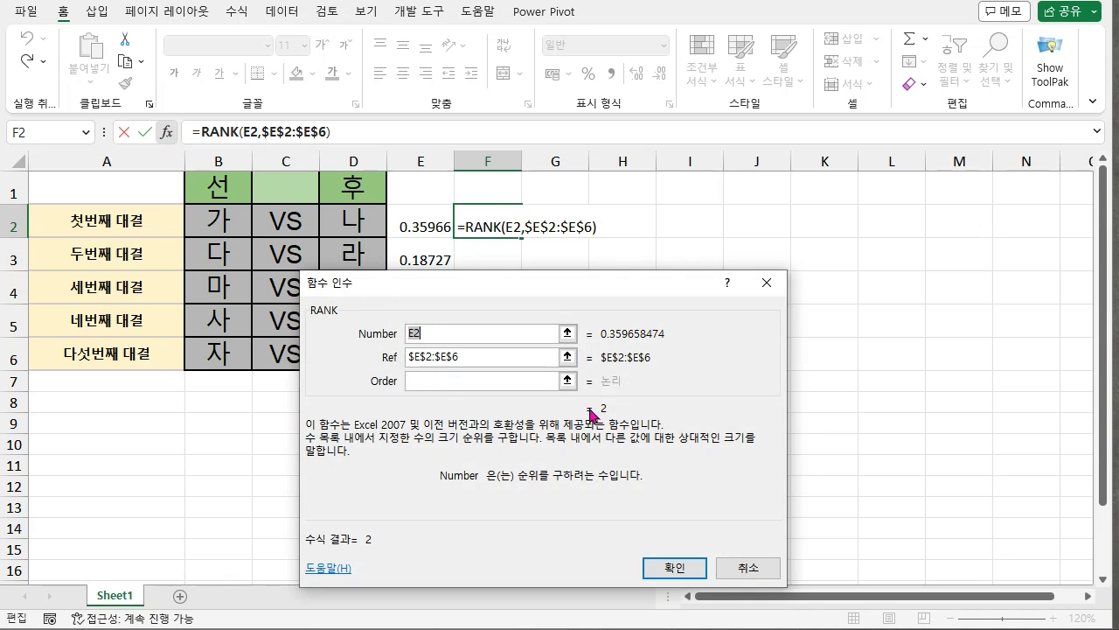
pyautogui.click(505, 383)
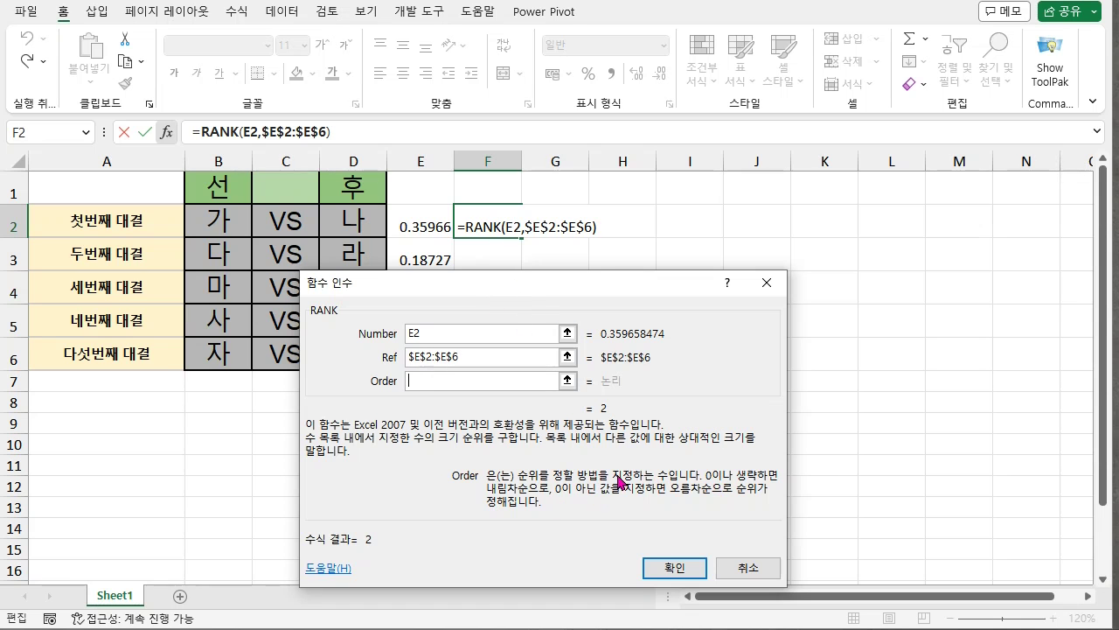
pyautogui.click(674, 568)
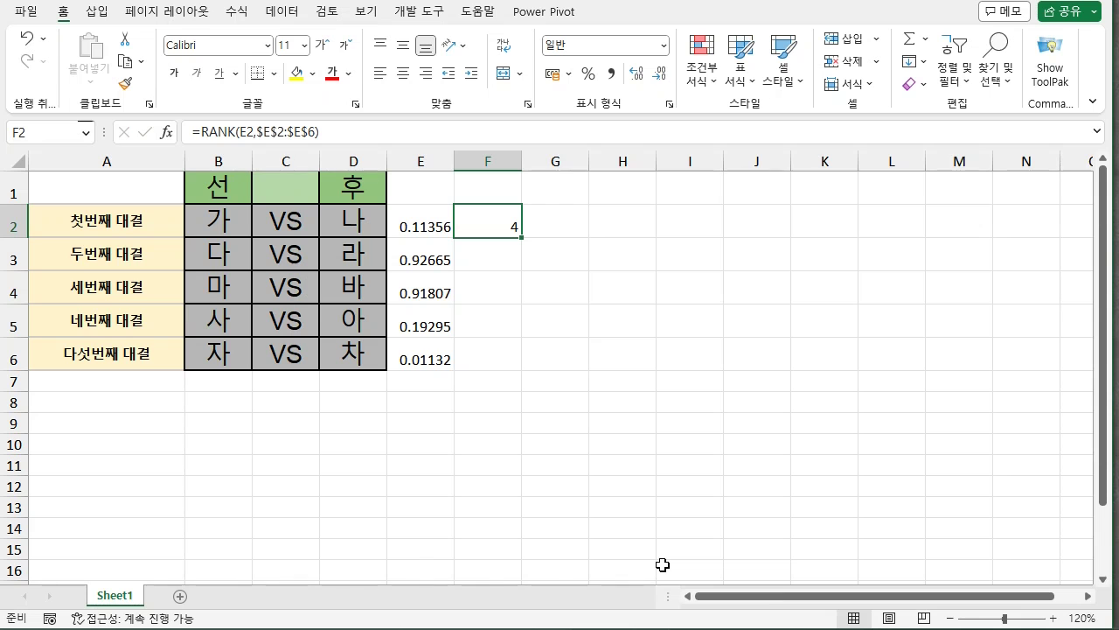
pyautogui.moveTo(520, 236); pyautogui.dragTo(520, 364)
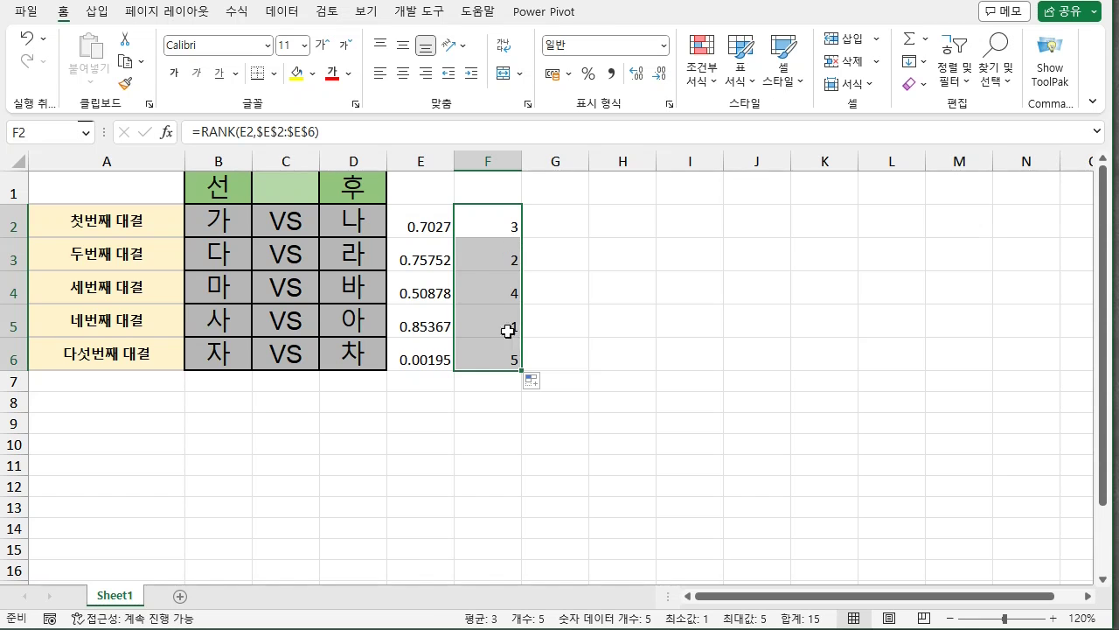
# Recalculate the sheet, then enter 1 and replace it with 2 in cell E8 to refresh the random values and ranks
pyautogui.click(497, 190)
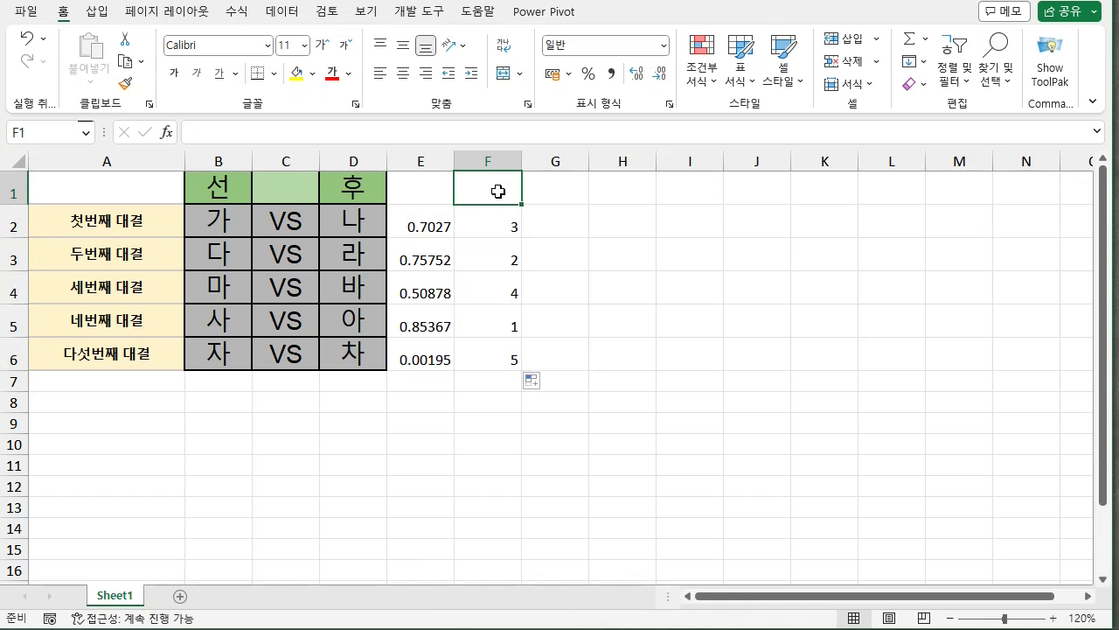
pyautogui.press('F9')
pyautogui.click(419, 403)
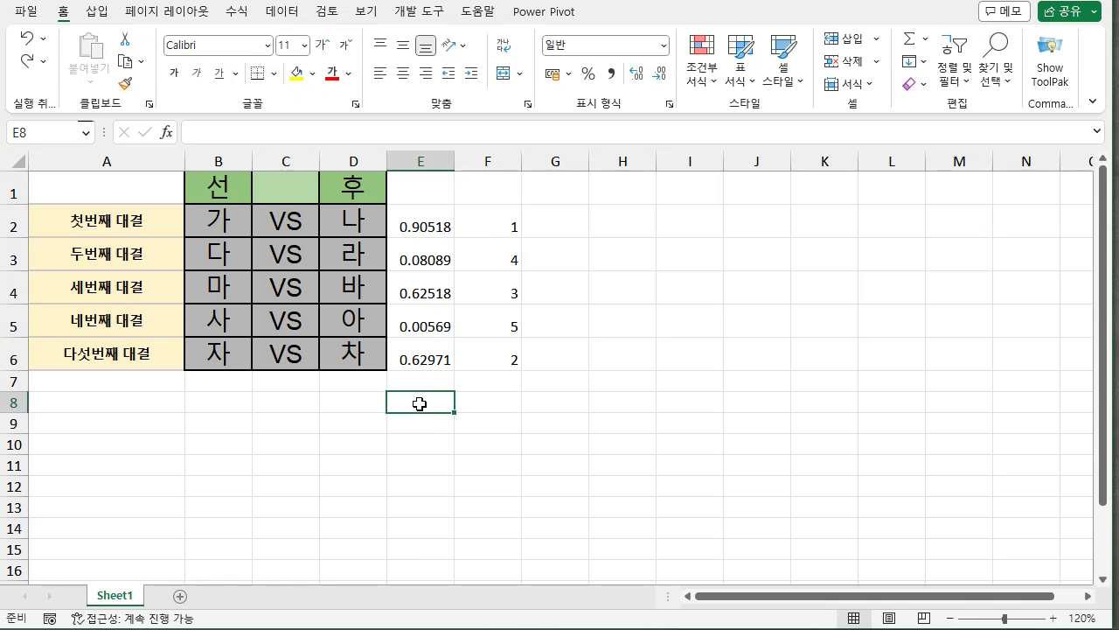
pyautogui.write('1')
pyautogui.press('Return')
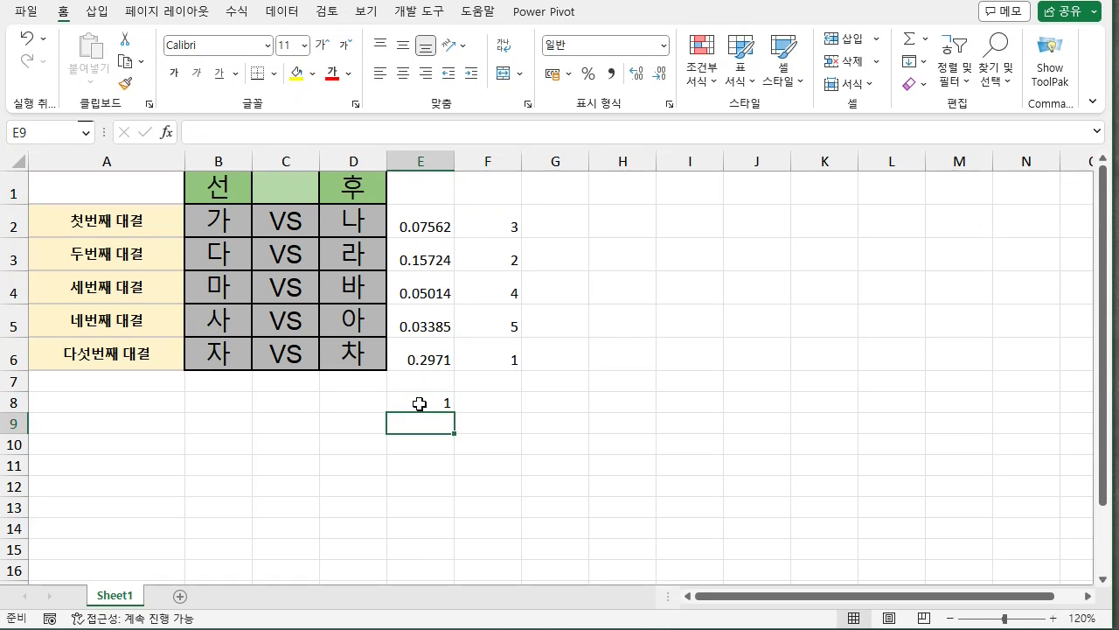
pyautogui.click(419, 403)
pyautogui.write('2')
pyautogui.press('Up')
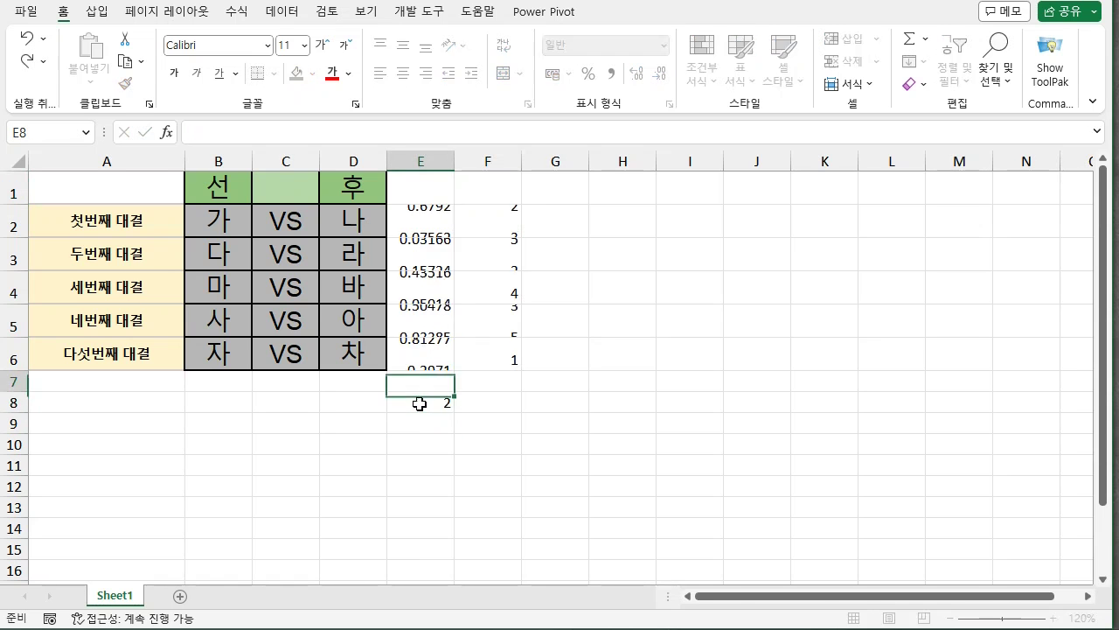
pyautogui.click(420, 403)
pyautogui.write('2')
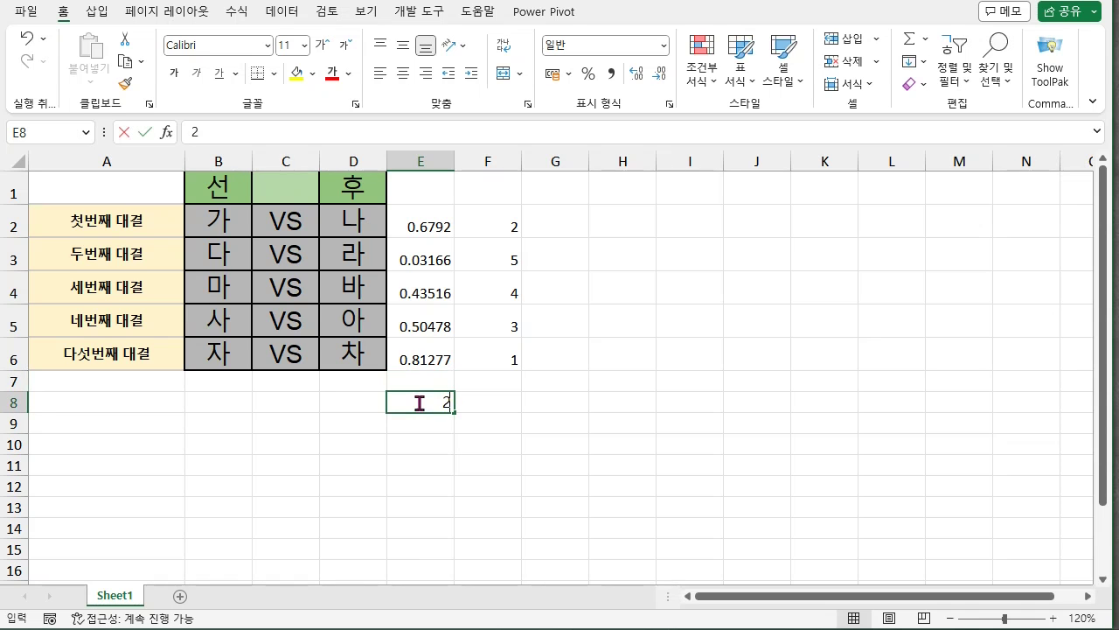
pyautogui.press('Return')
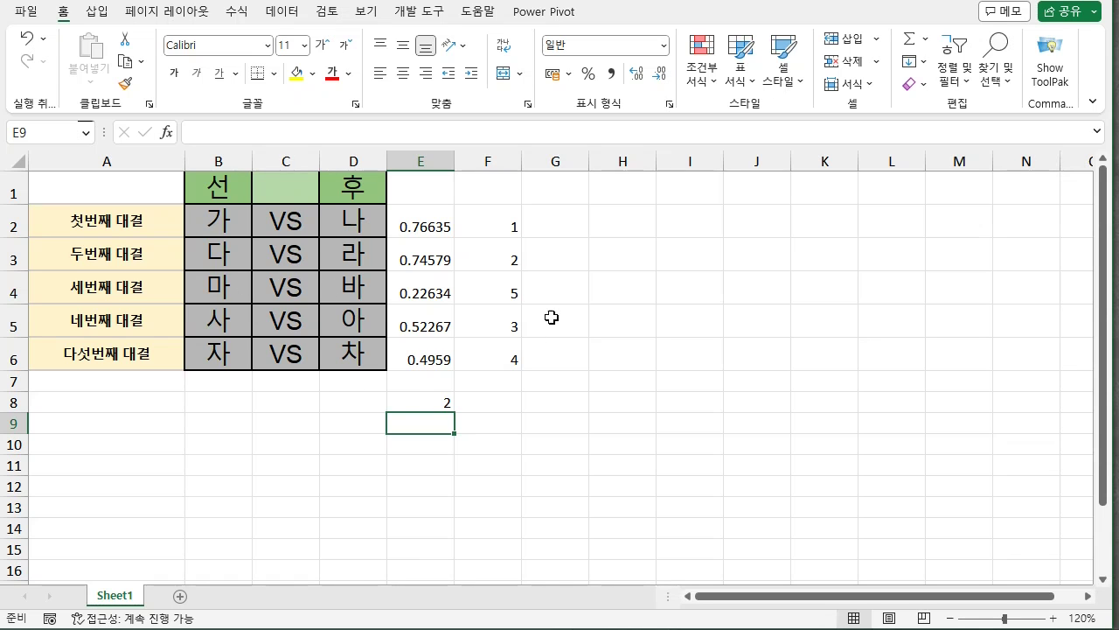
# Enter a second RAND formula in cell G2 and fill it down to G6
pyautogui.click(571, 226)
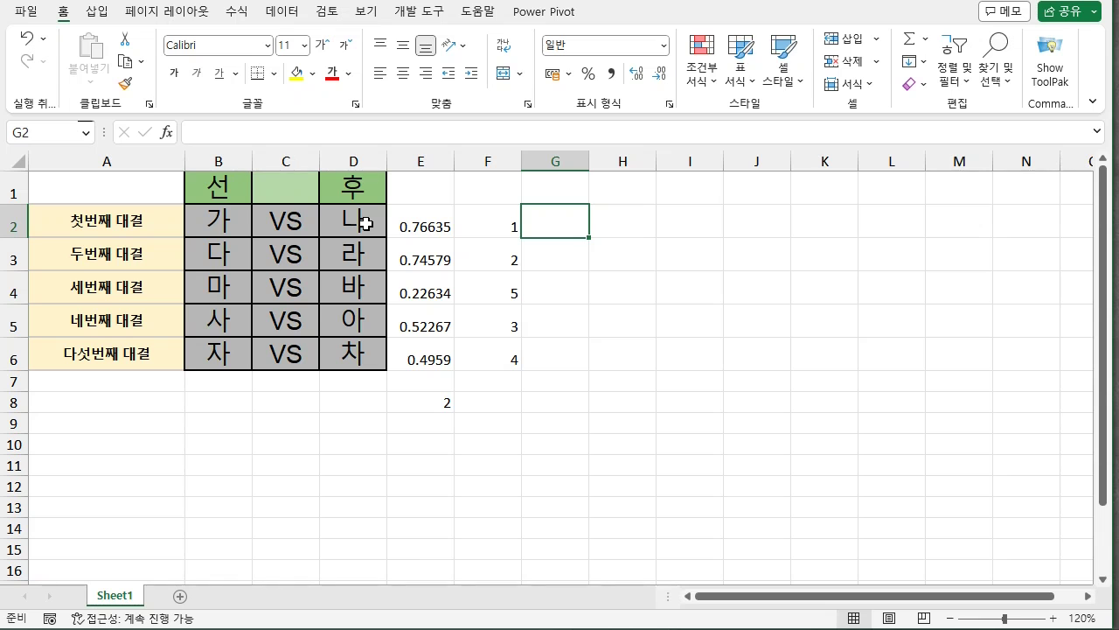
pyautogui.write('=ra')
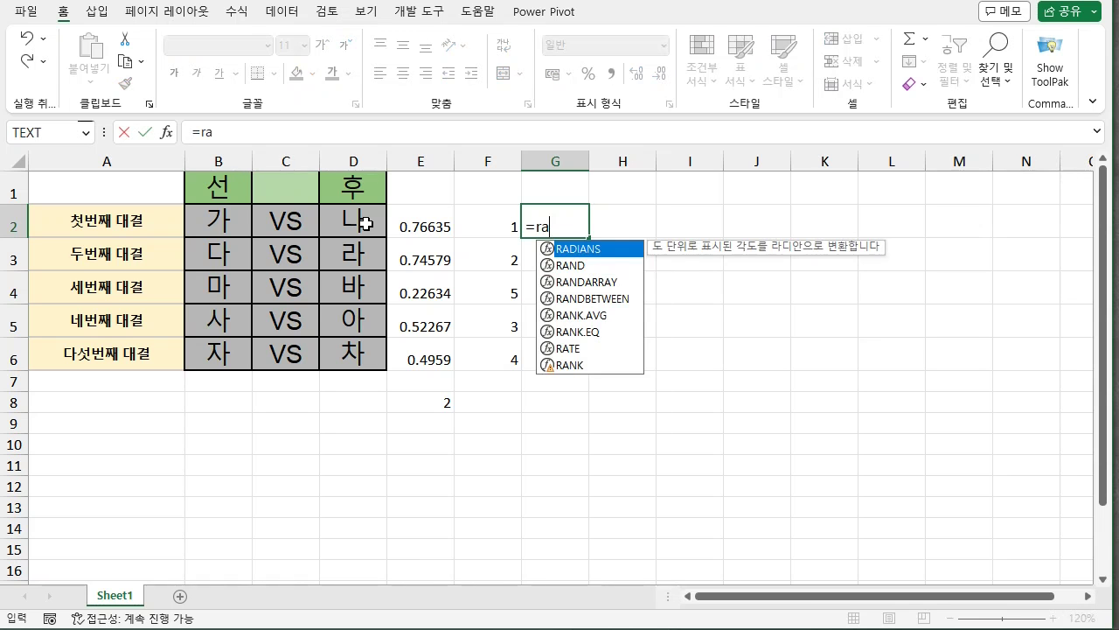
pyautogui.write('nd')
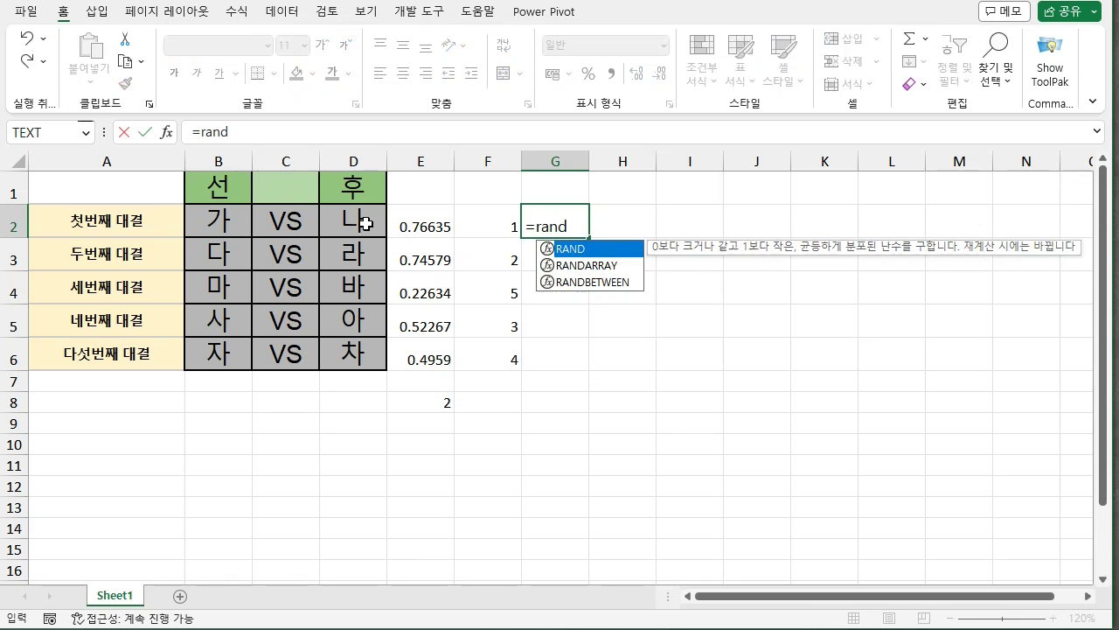
pyautogui.write('()')
pyautogui.press('Return')
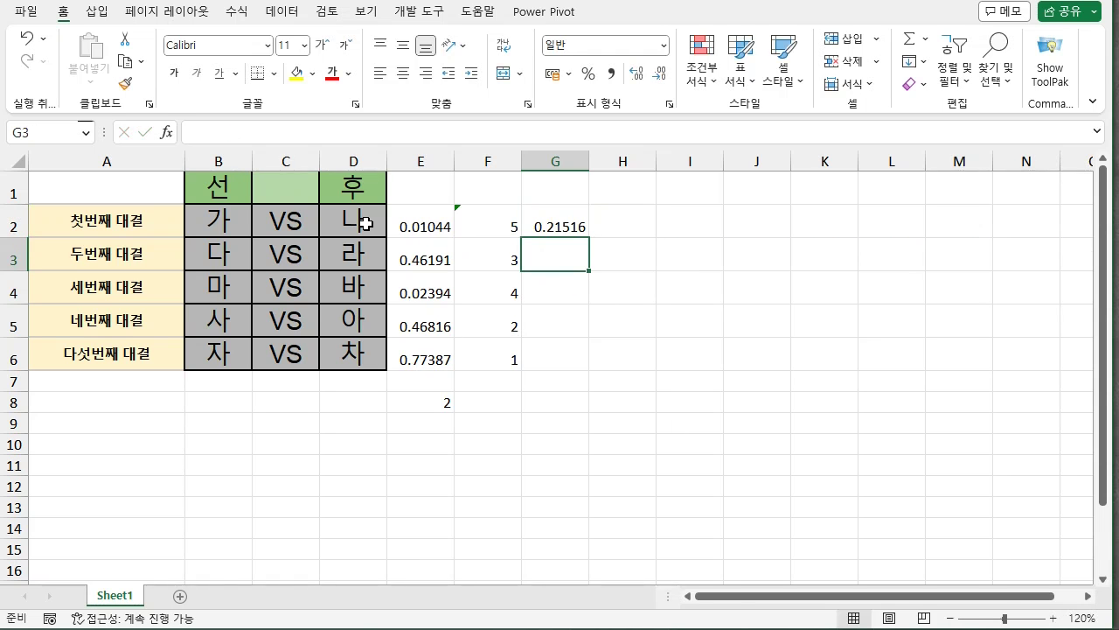
pyautogui.click(563, 220)
pyautogui.moveTo(590, 237); pyautogui.dragTo(588, 369)
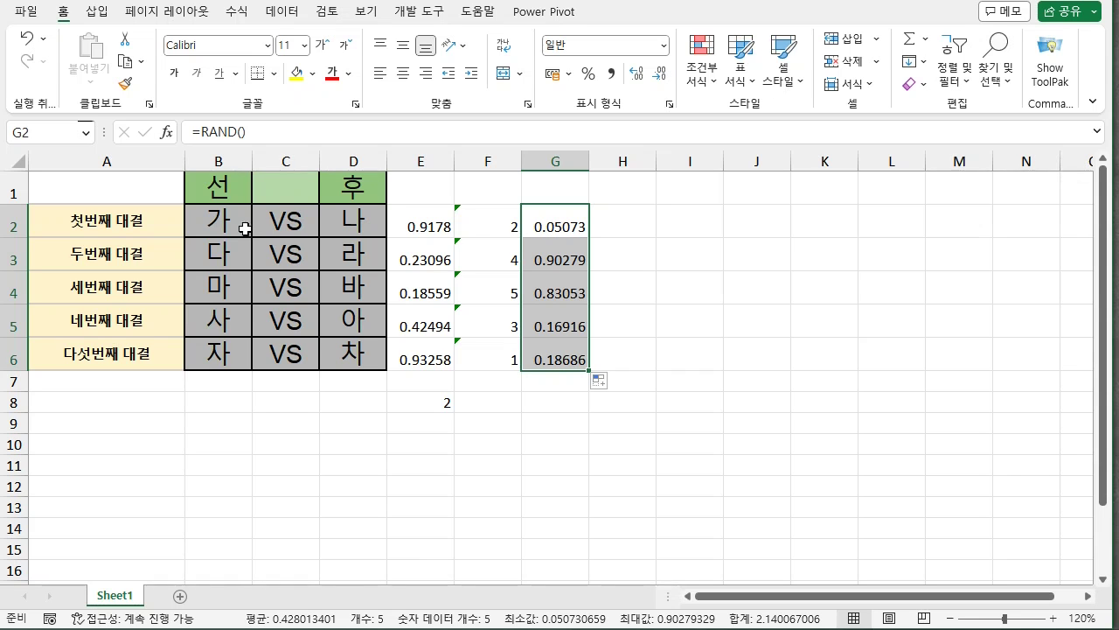
# Enter an IF formula in cell H2 that returns B2 when G2 is greater than 0.5 and D2 otherwise
pyautogui.click(614, 229)
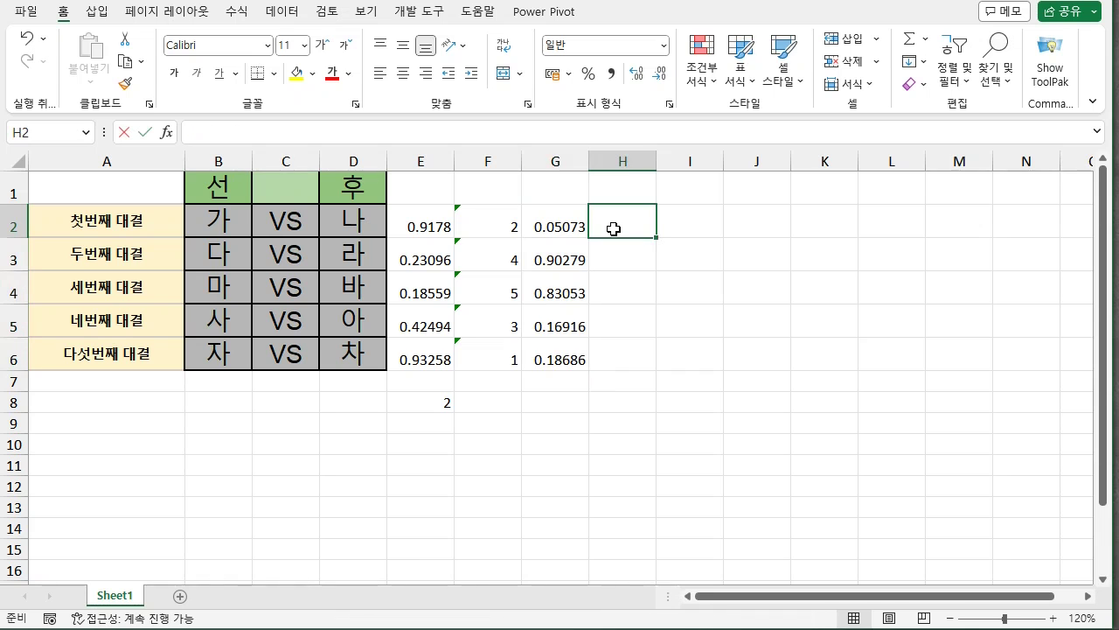
pyautogui.write('=if')
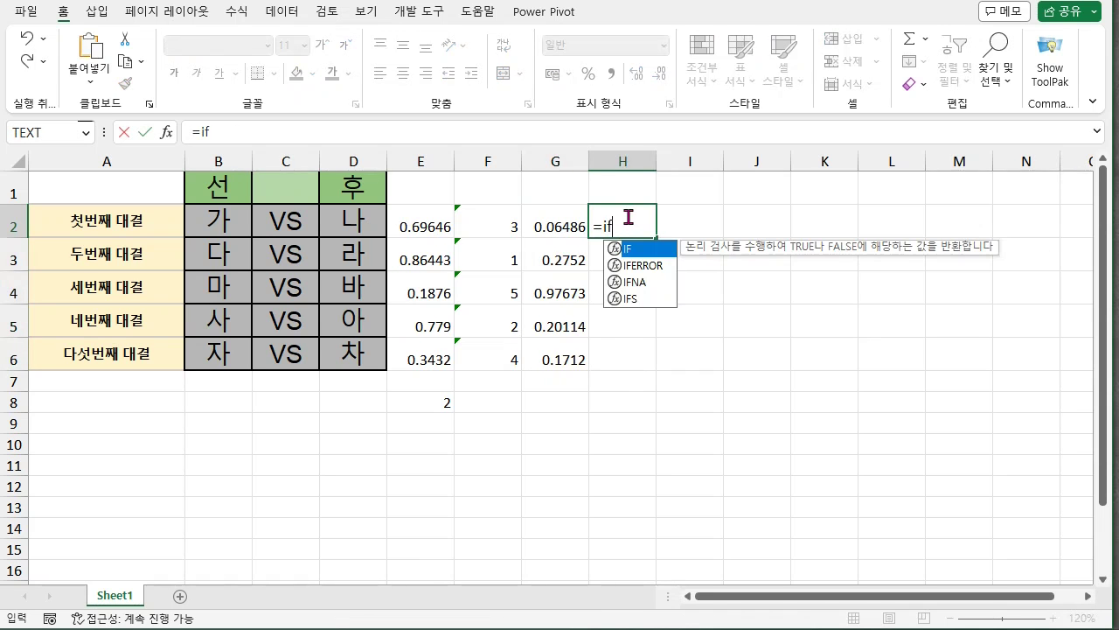
pyautogui.write('(')
pyautogui.click(569, 226)
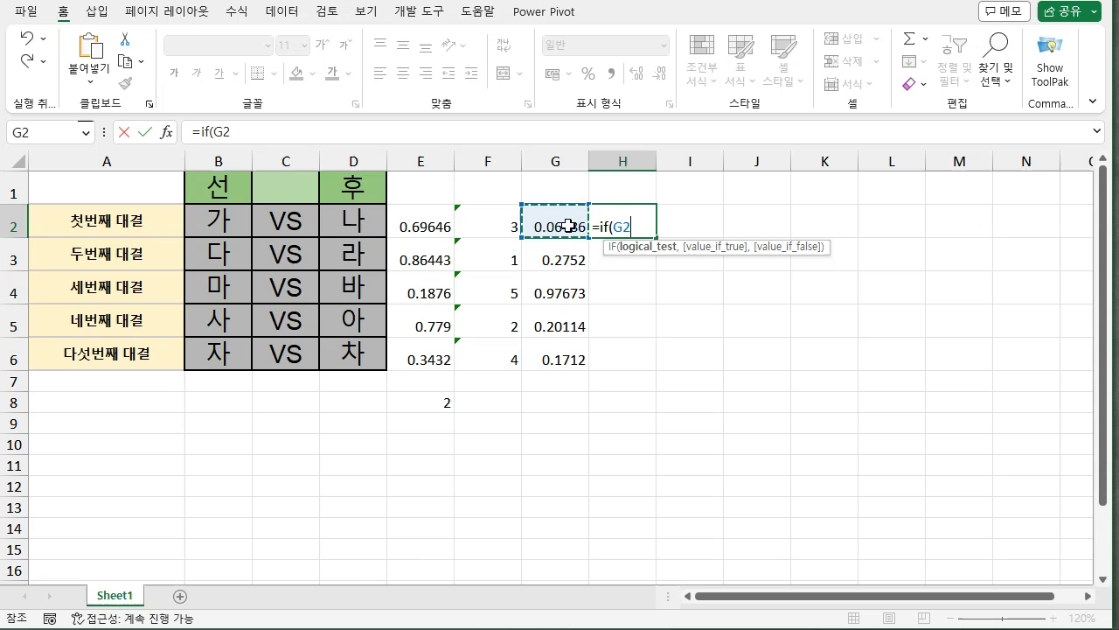
pyautogui.write('>0')
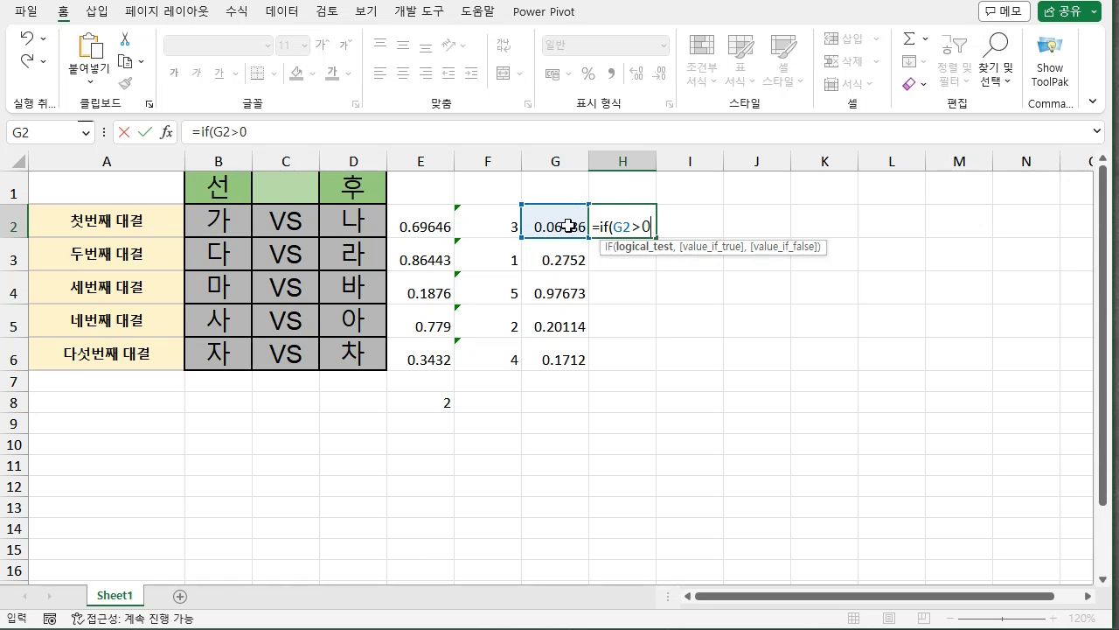
pyautogui.write('.5,')
pyautogui.click(218, 223)
pyautogui.write(',')
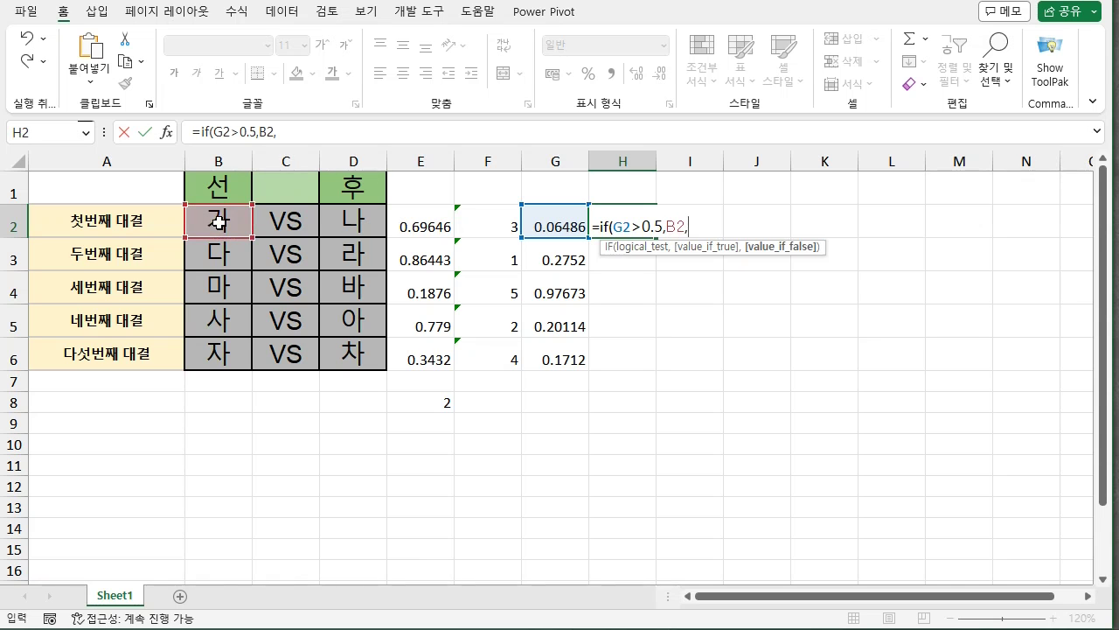
pyautogui.click(355, 223)
pyautogui.press('Return')
# Enter the text "vs" in cell I2, beside the IF result
pyautogui.click(691, 227)
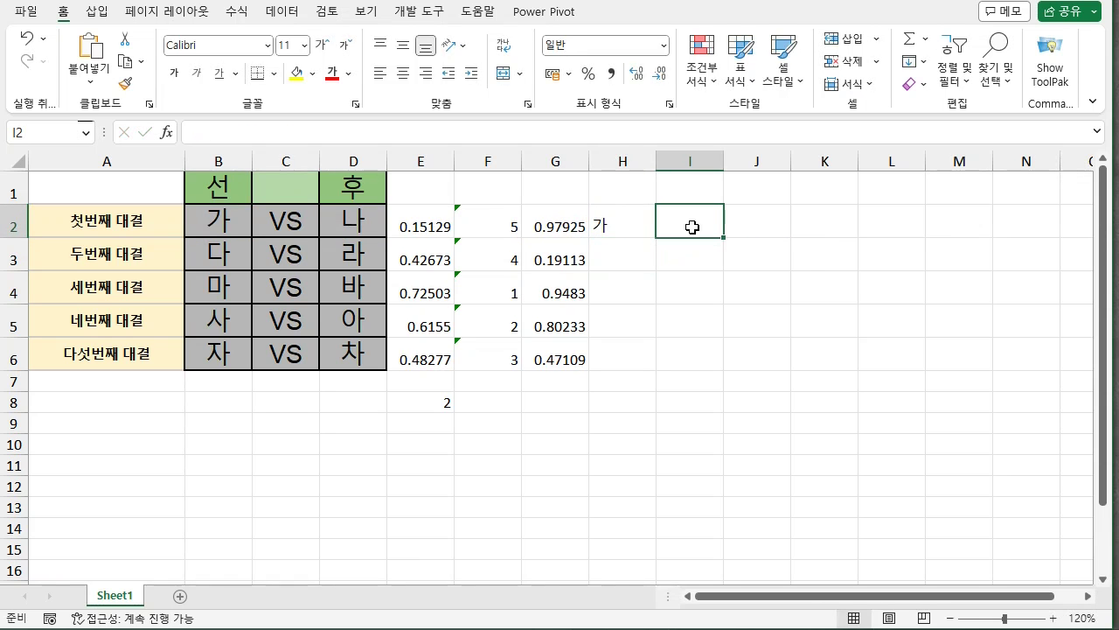
pyautogui.write('vs')
pyautogui.click(757, 227)
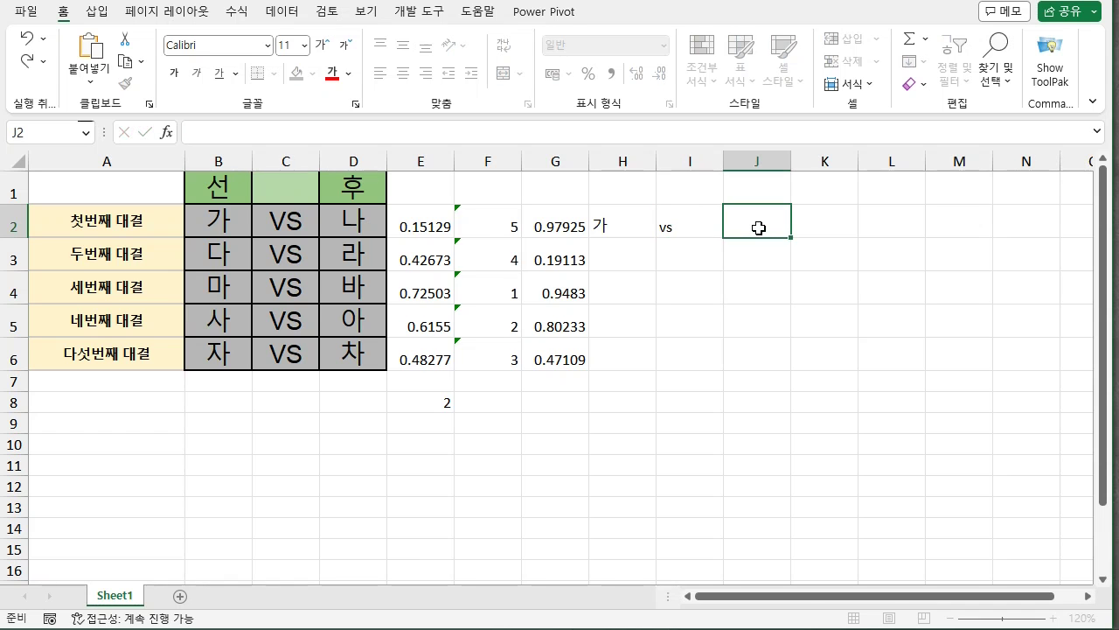
# Copy the IF formula text from H2 into J2, keeping its cell references
pyautogui.click(638, 225)
pyautogui.click(325, 132)
pyautogui.moveTo(325, 132); pyautogui.dragTo(168, 137)
pyautogui.hotkey('ctrl', 'c')
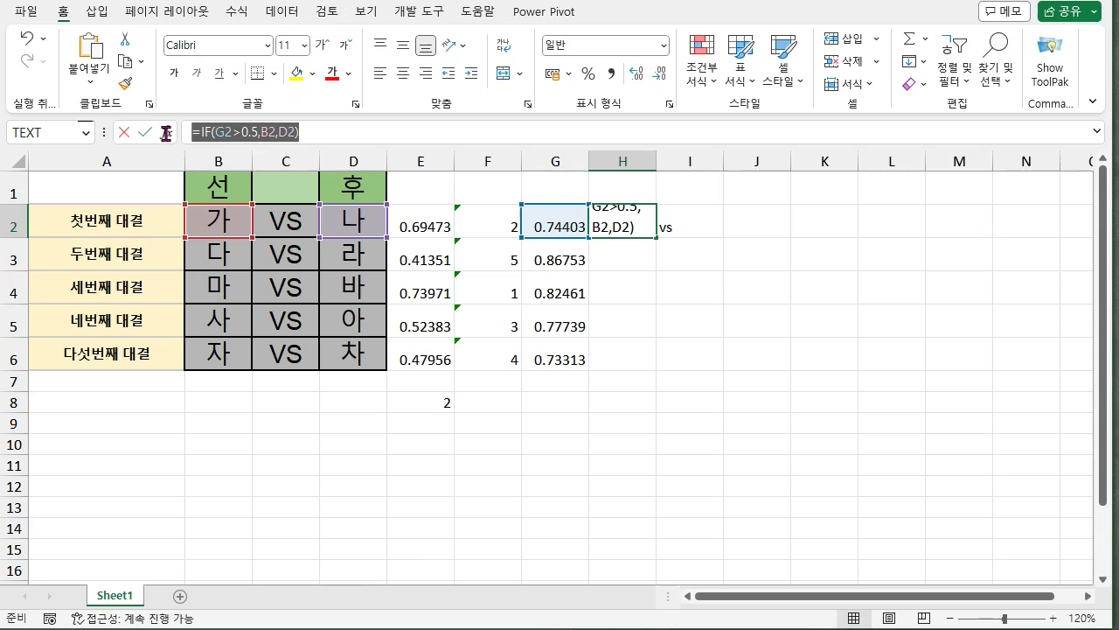
pyautogui.press('Return')
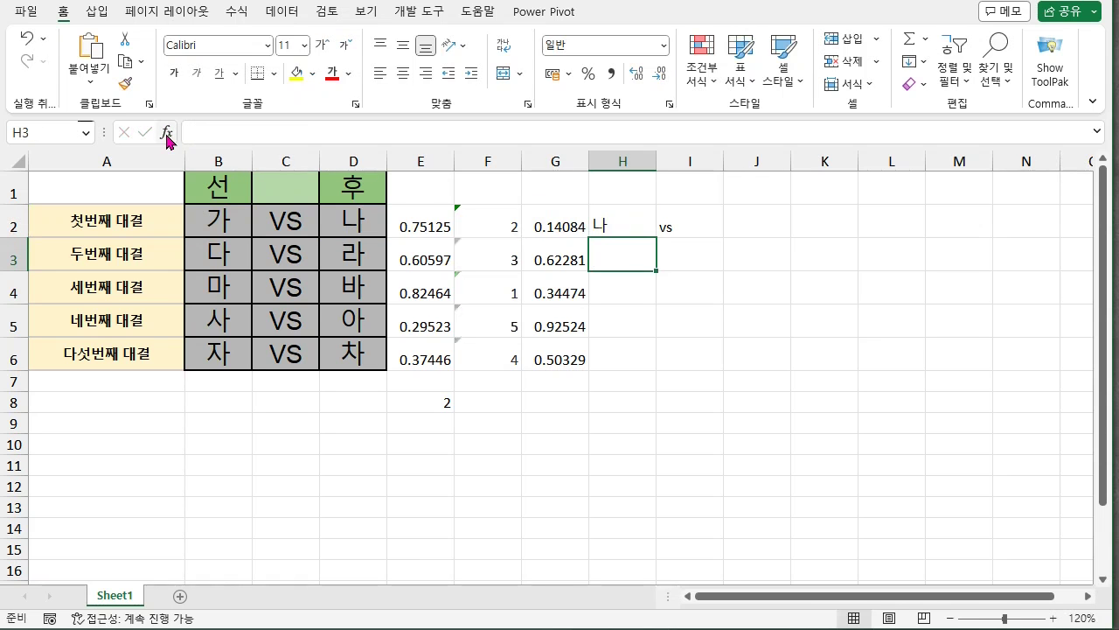
pyautogui.click(759, 225)
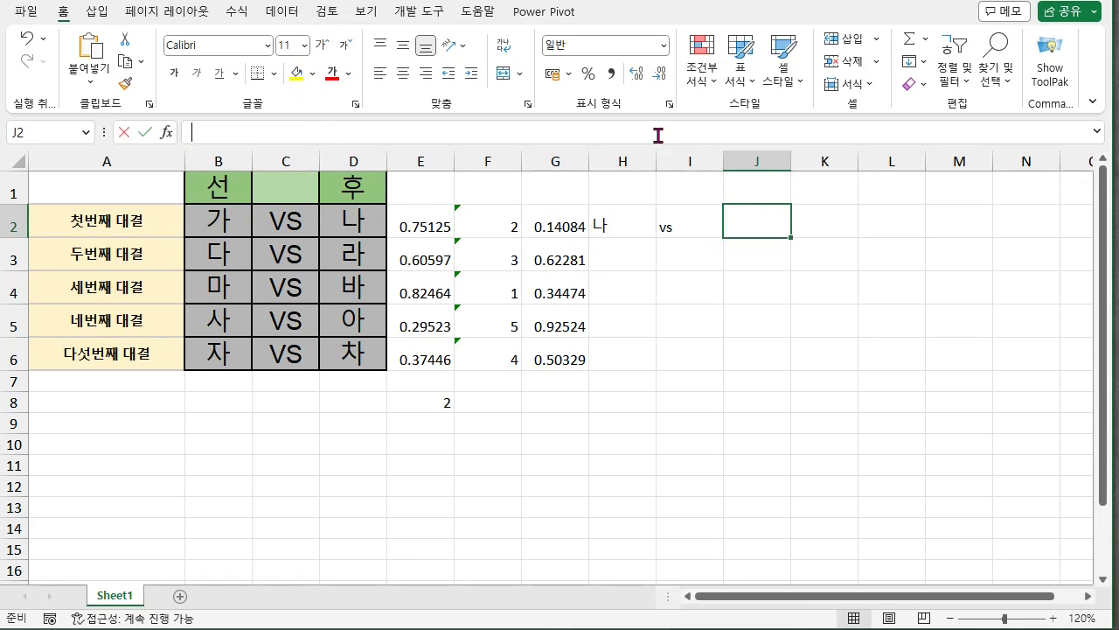
pyautogui.click(656, 132)
pyautogui.hotkey('ctrl', 'v')
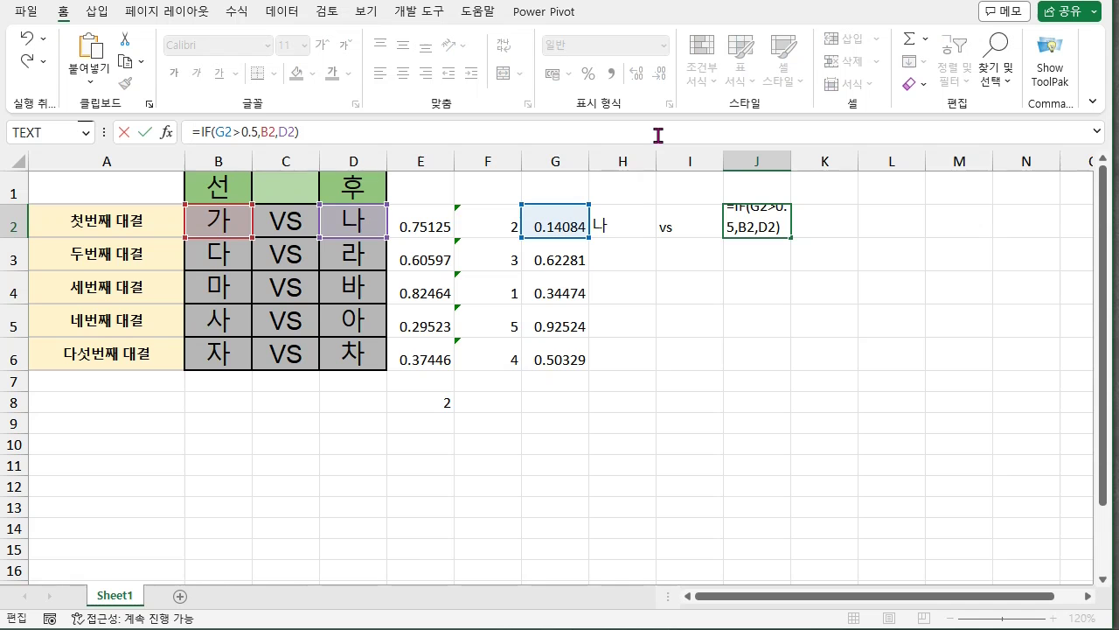
# Swap the results in J2's IF formula so it returns D2 when G2 is greater than 0.5 and B2 otherwise
pyautogui.click(269, 129)
pyautogui.press('BackSpace')
pyautogui.write('d')
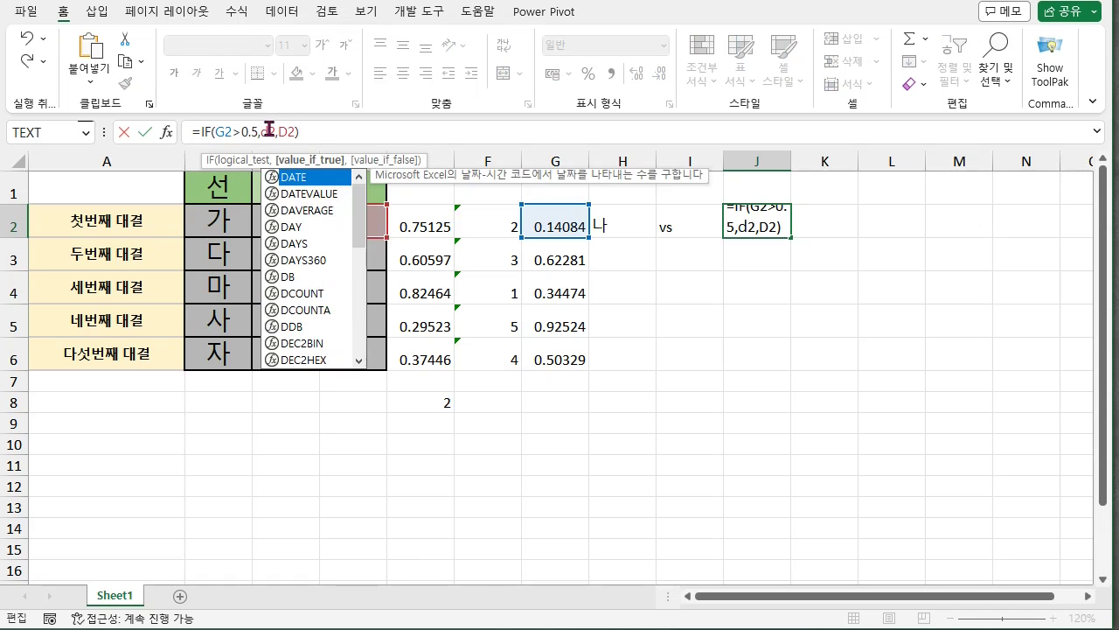
pyautogui.click(289, 132)
pyautogui.press('BackSpace')
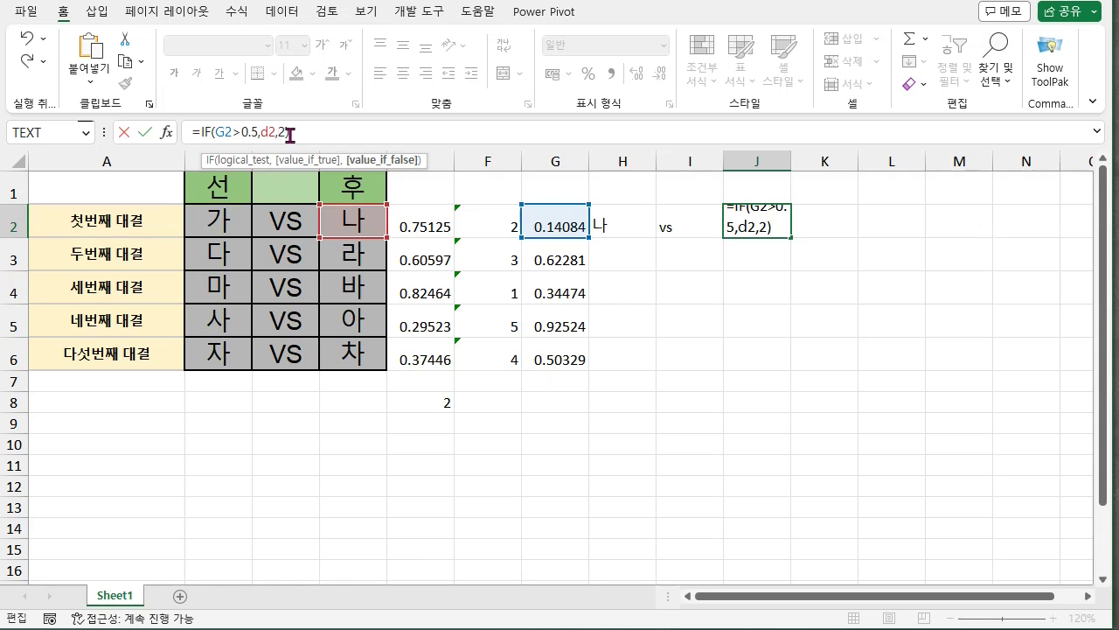
pyautogui.write('b')
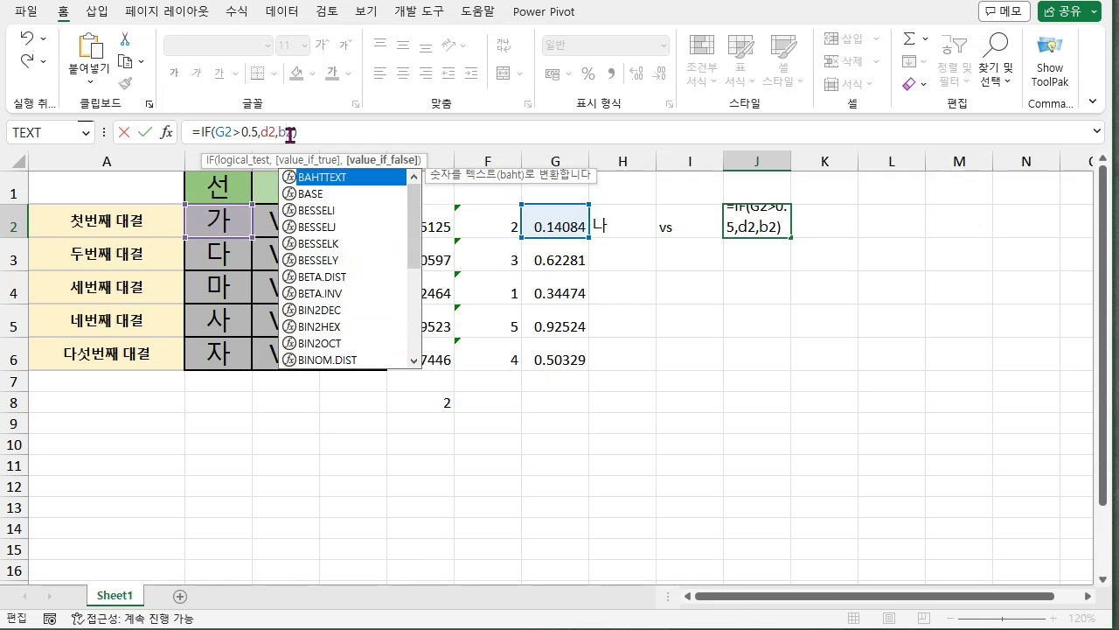
pyautogui.press('Return')
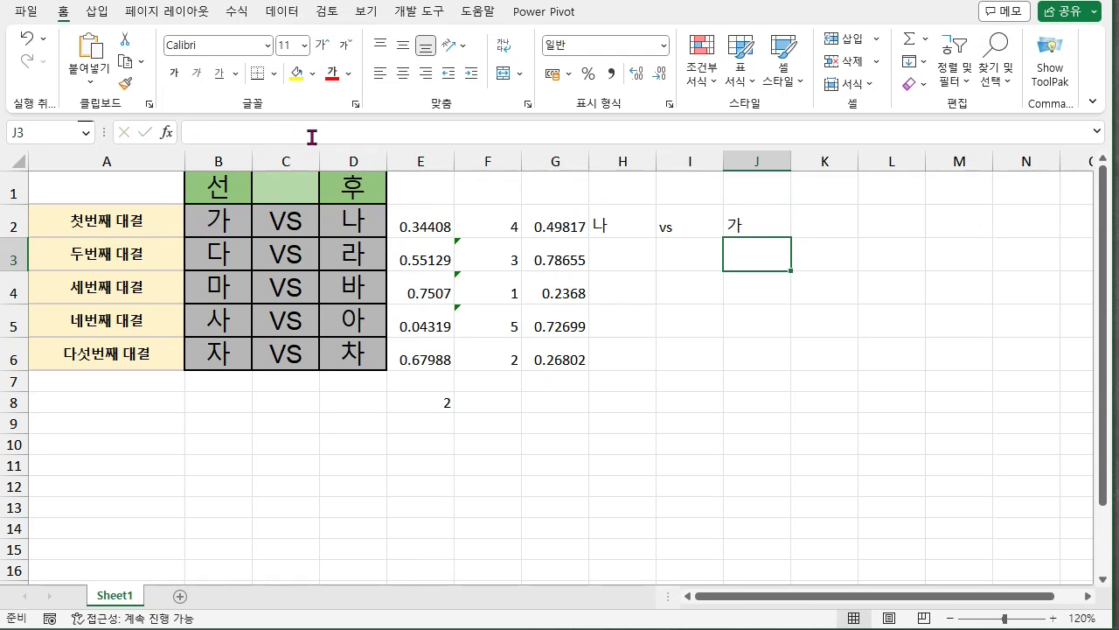
# Fill H2:J2 down to row 6, and enter 1 in E8 to recalculate the random results
pyautogui.moveTo(616, 225); pyautogui.dragTo(786, 376)
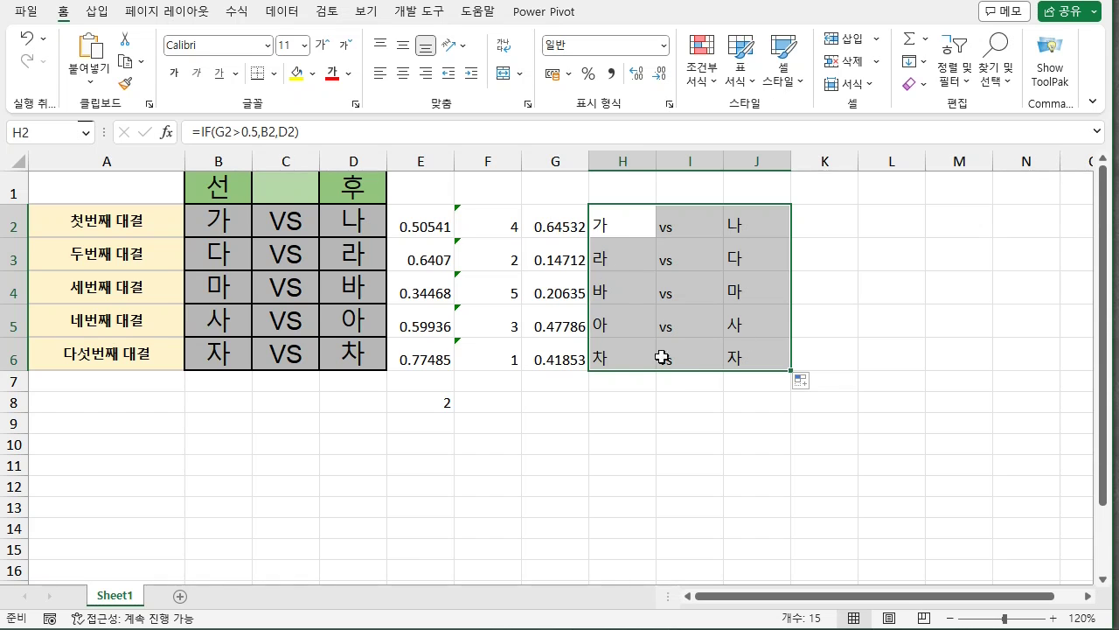
pyautogui.click(443, 403)
pyautogui.write('1')
pyautogui.press('Return')
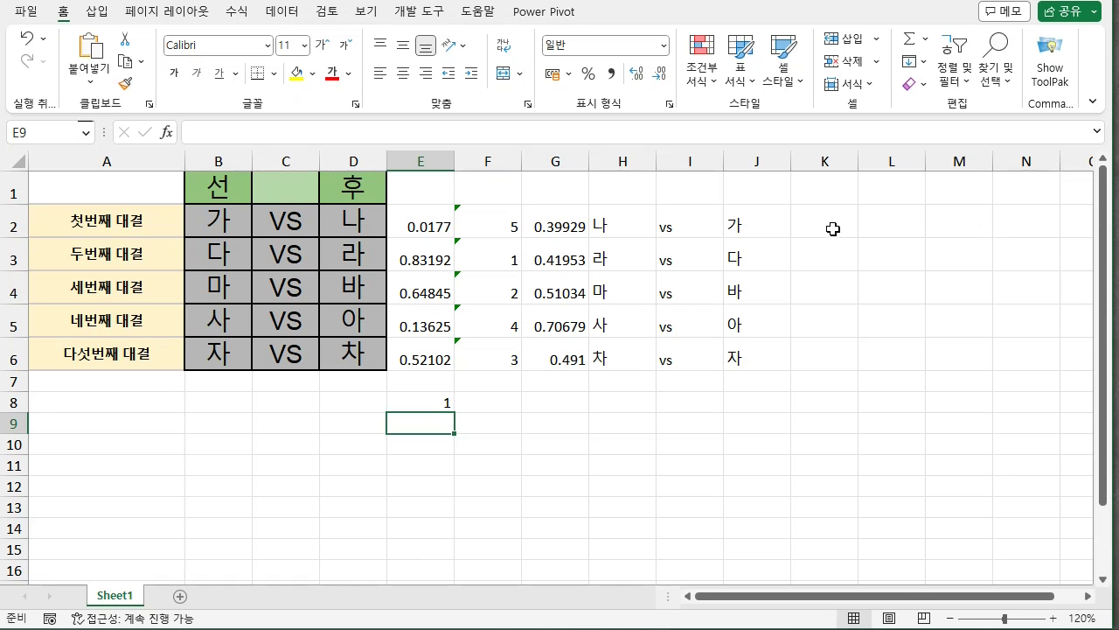
# Copy the cell formatting of B2:D6 onto the IF results in H2:J6
pyautogui.moveTo(224, 219); pyautogui.dragTo(359, 353)
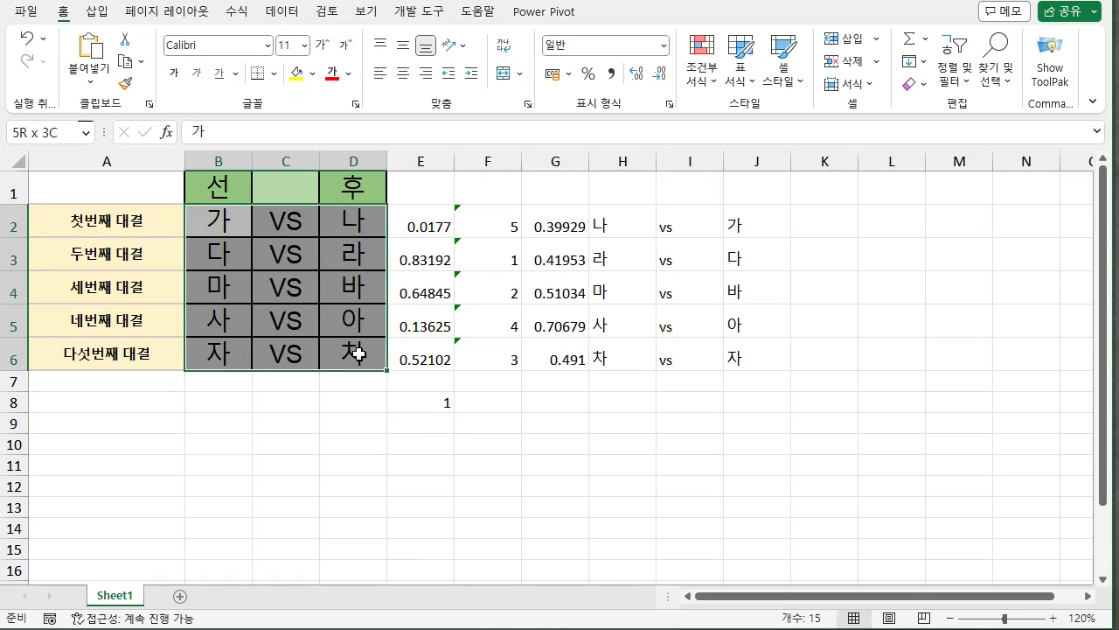
pyautogui.click(125, 83)
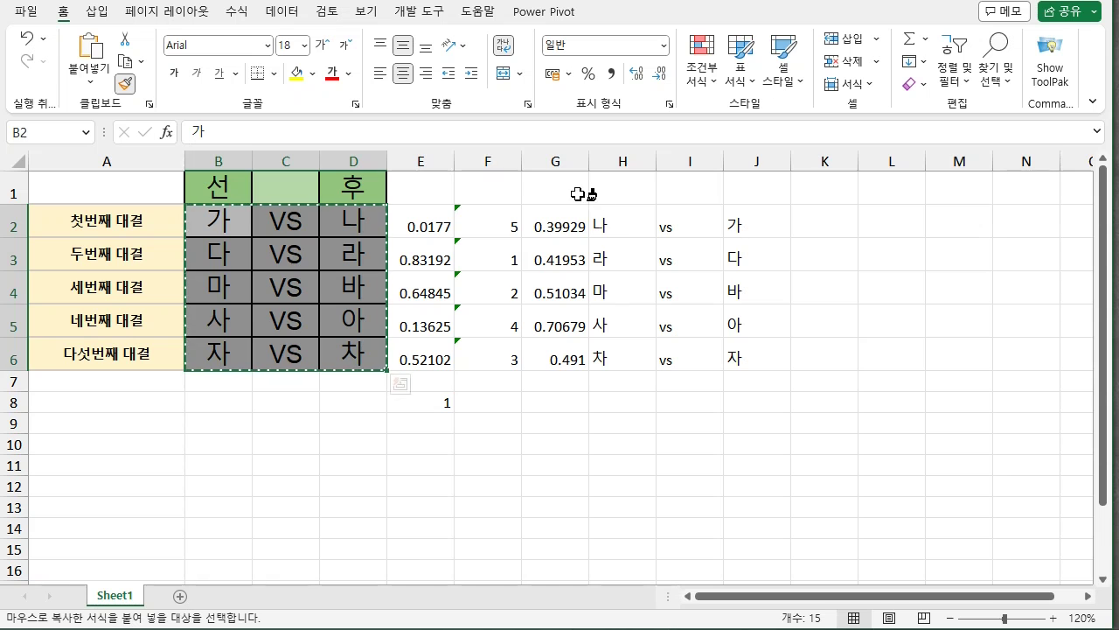
pyautogui.click(615, 220)
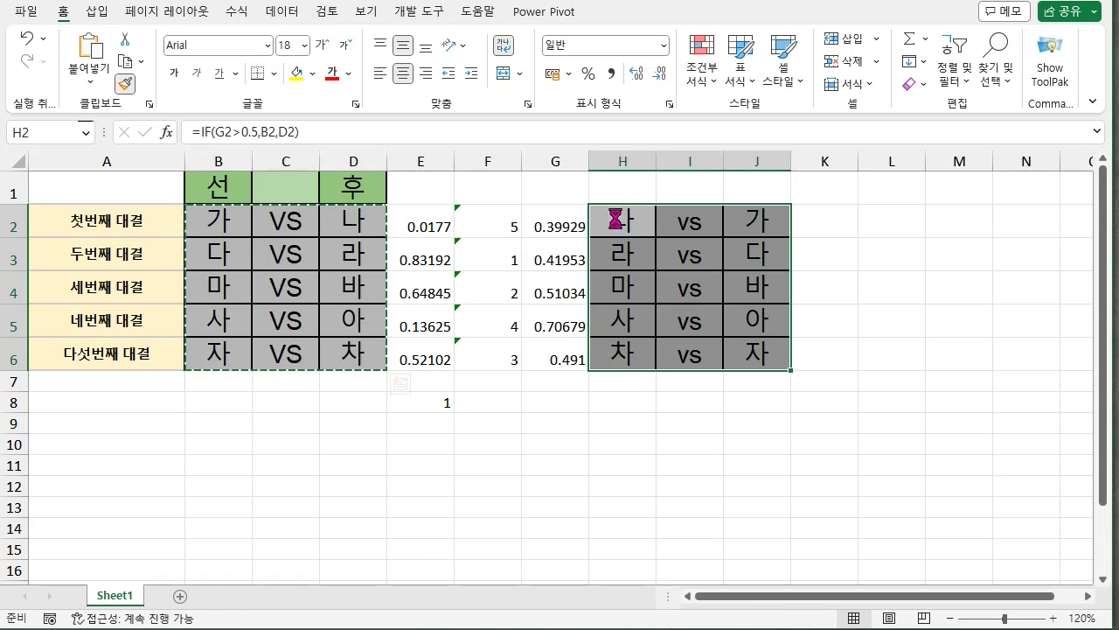
pyautogui.click(675, 432)
# Copy the cell formatting of D2:D6 onto the rank values in F2:F6
pyautogui.moveTo(488, 221); pyautogui.dragTo(487, 353)
pyautogui.moveTo(362, 220); pyautogui.dragTo(366, 351)
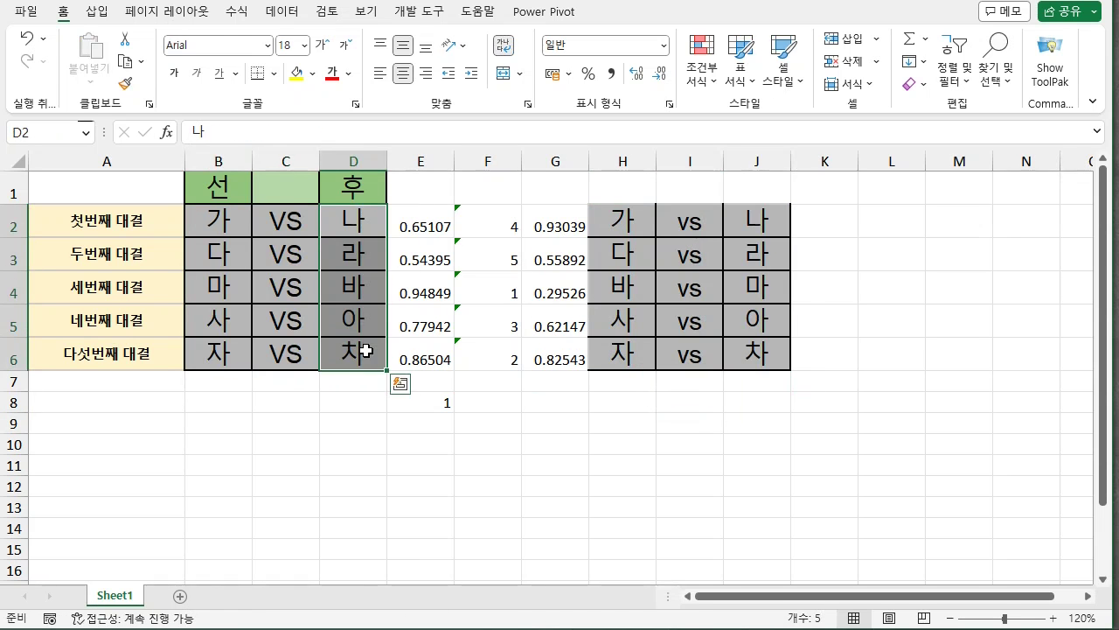
pyautogui.click(125, 83)
pyautogui.moveTo(488, 220)
pyautogui.mouseDown()
pyautogui.moveTo(489, 342)
pyautogui.moveTo(479, 362)
pyautogui.mouseUp()
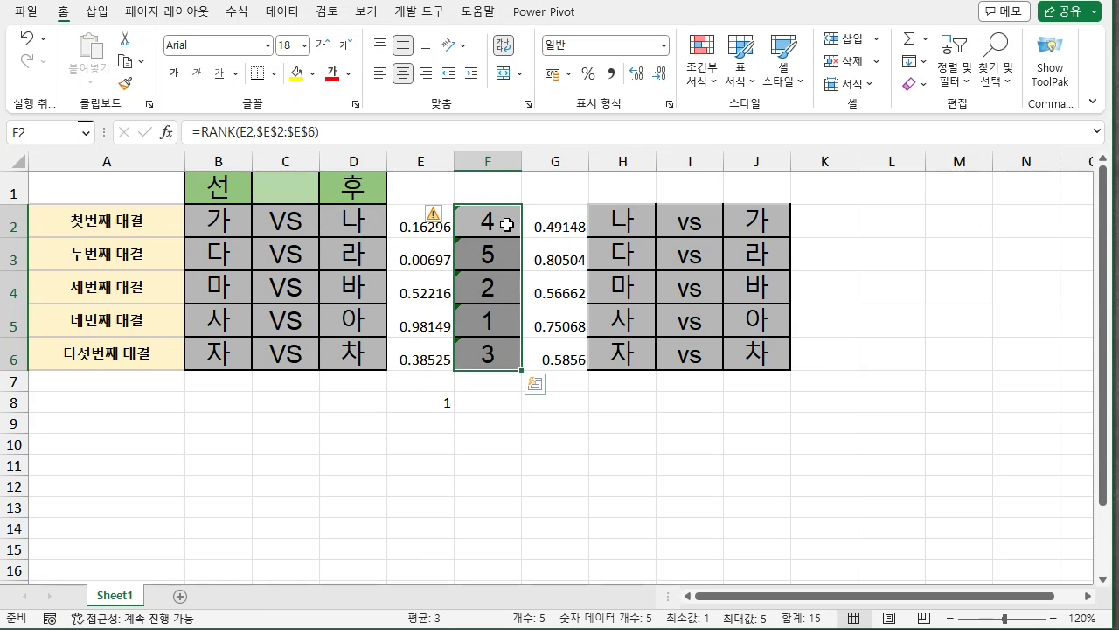
# Enter the header "순서" in F1 and give it the formatting of header cell D1
pyautogui.click(499, 188)
pyautogui.write('순ㅅㅓㄴ')
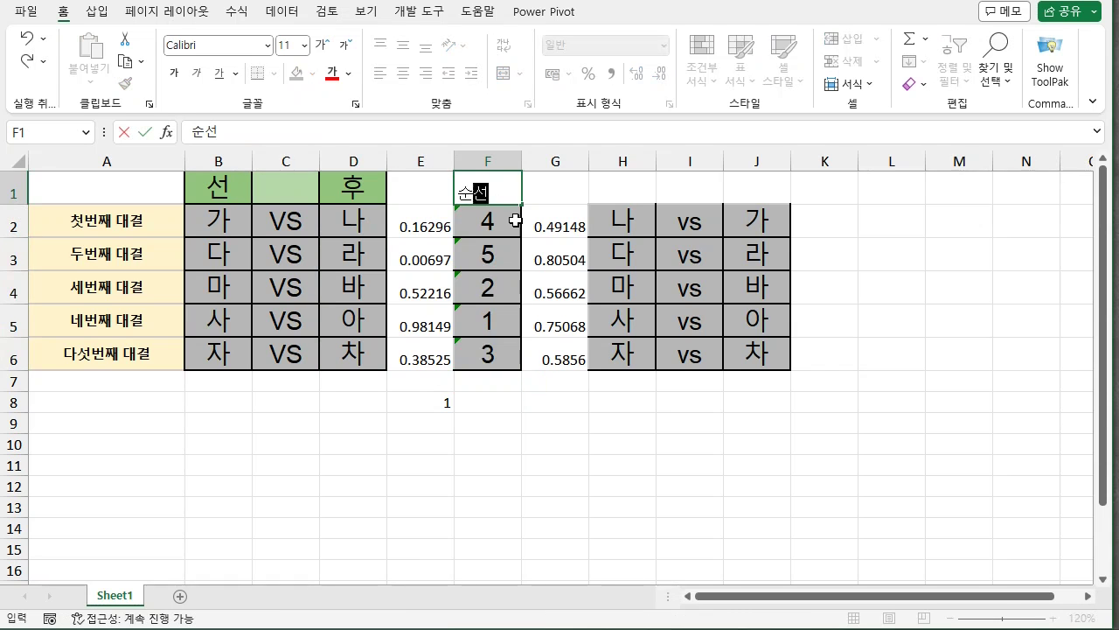
pyautogui.click(350, 188)
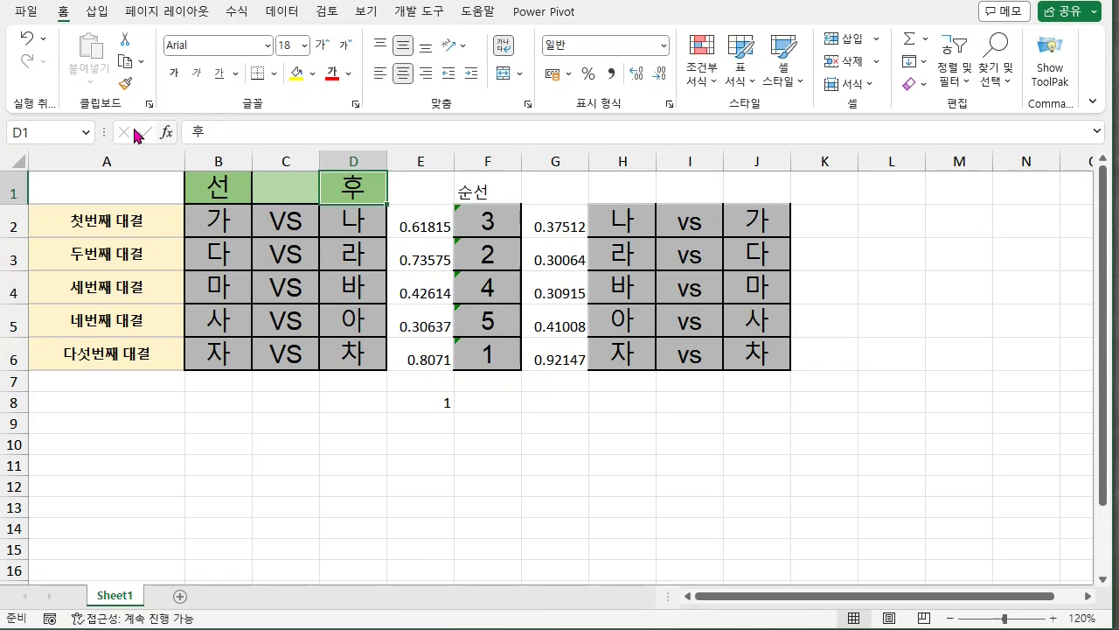
pyautogui.click(126, 84)
pyautogui.click(474, 185)
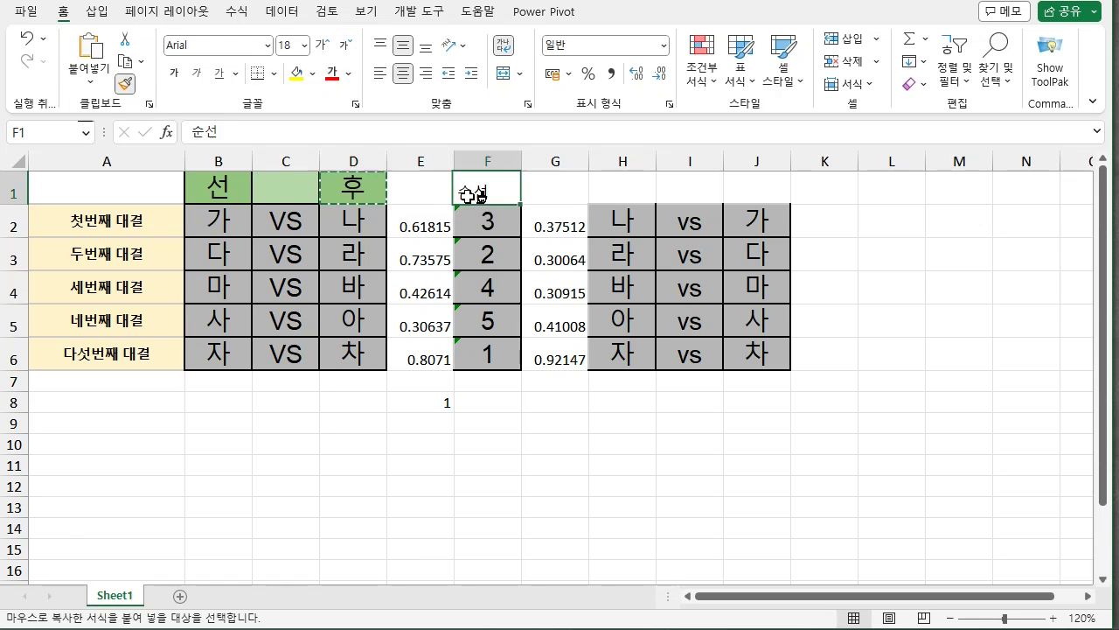
pyautogui.doubleClick(500, 188)
pyautogui.press('BackSpace')
pyautogui.write('서')
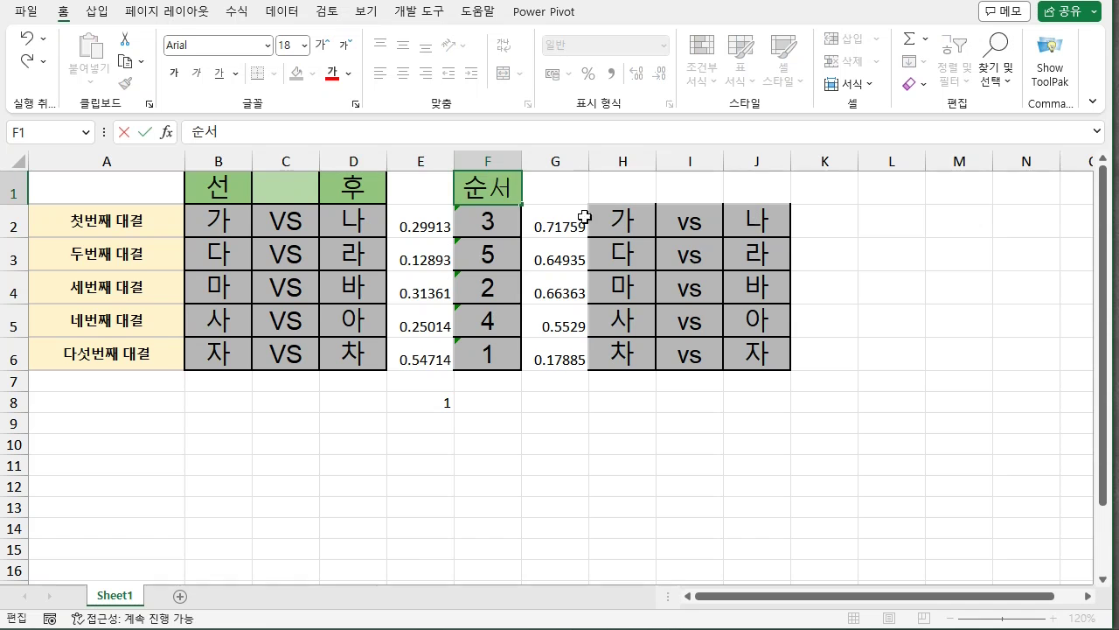
pyautogui.click(584, 451)
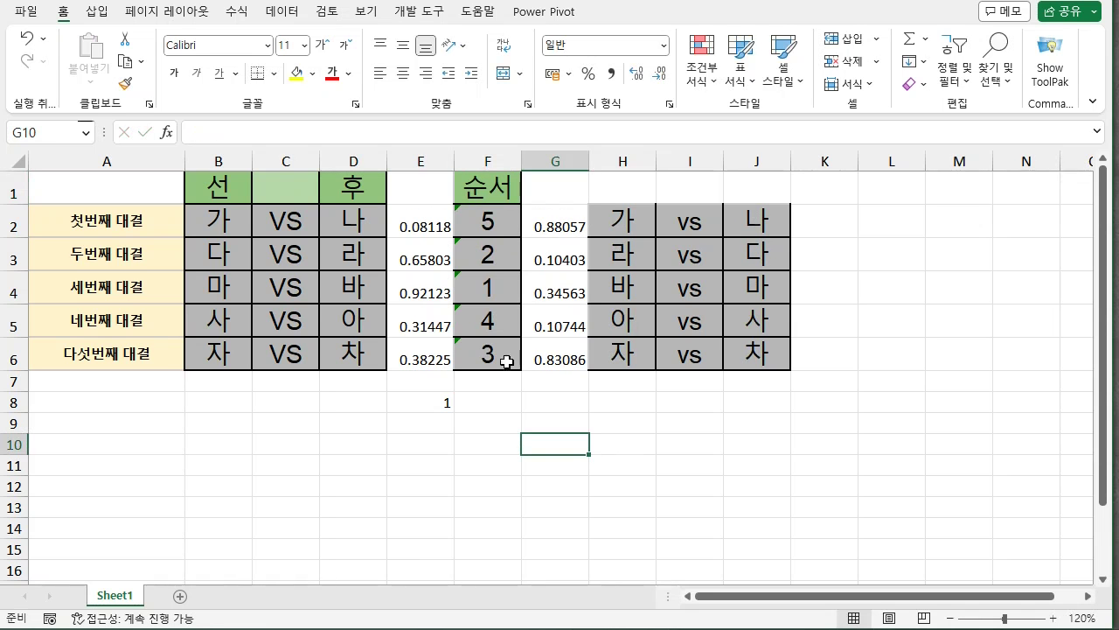
# Enter 1 in K2 and 2 in K3, and fill the number series down to K6
pyautogui.click(840, 225)
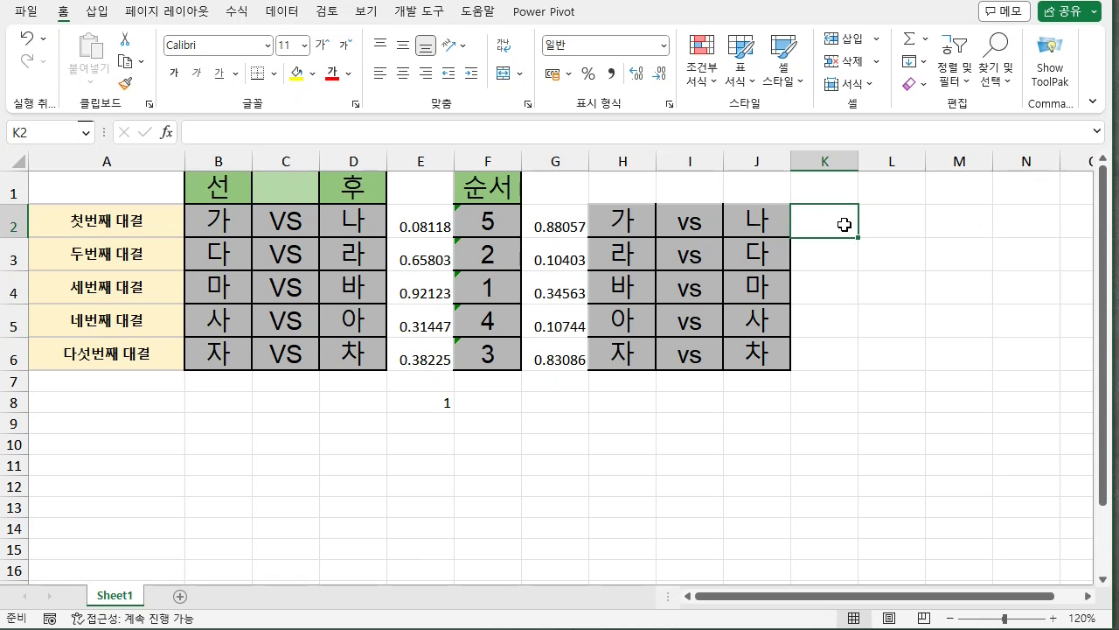
pyautogui.write('1')
pyautogui.click(837, 252)
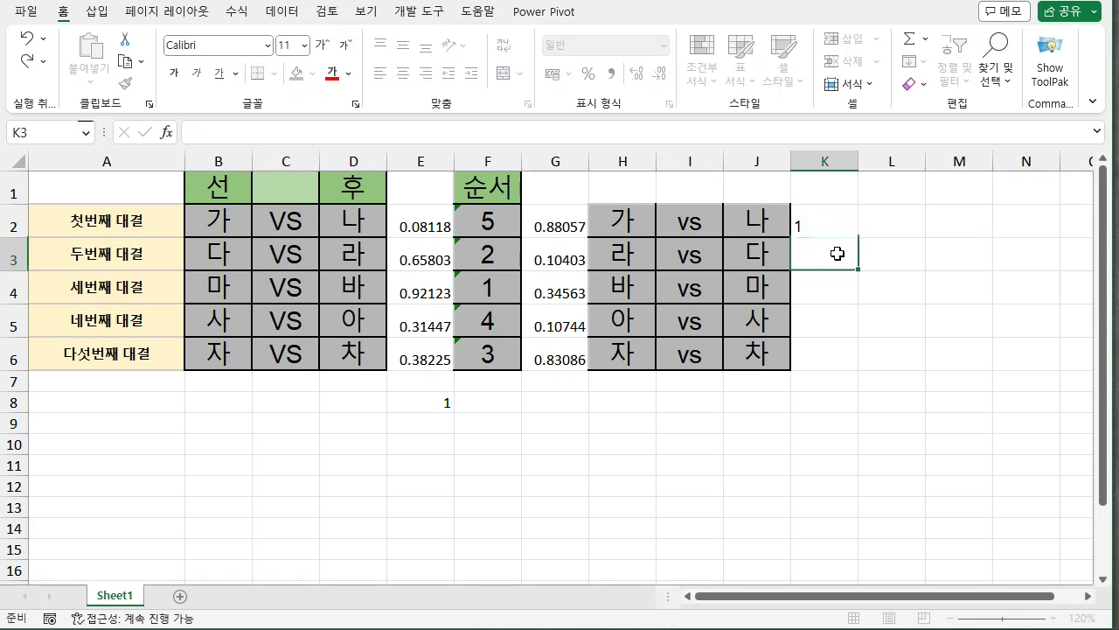
pyautogui.write('2')
pyautogui.moveTo(837, 219); pyautogui.dragTo(843, 251)
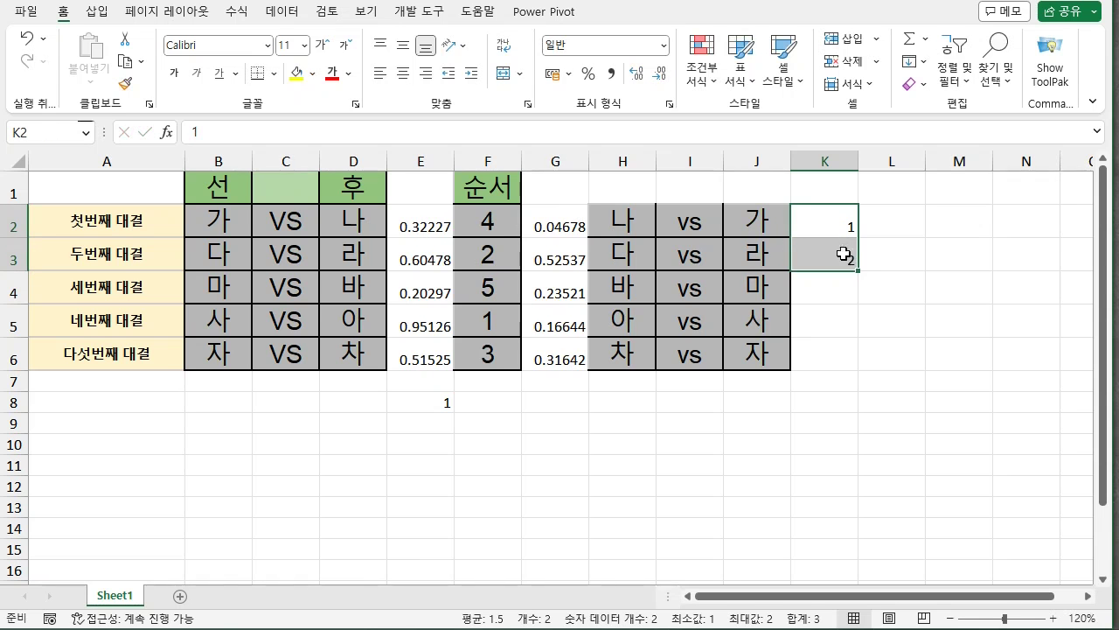
pyautogui.doubleClick(858, 272)
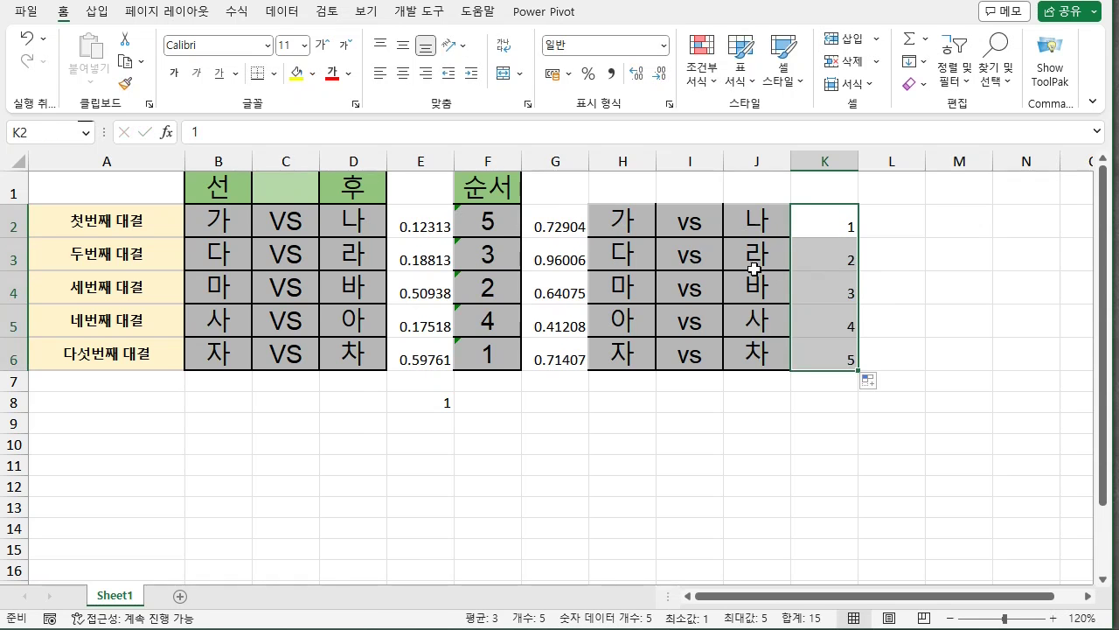
# Start a VLOOKUP function in L2 with K2 as the lookup value and the absolute range $F$2:$J$6 as the table array
pyautogui.click(900, 227)
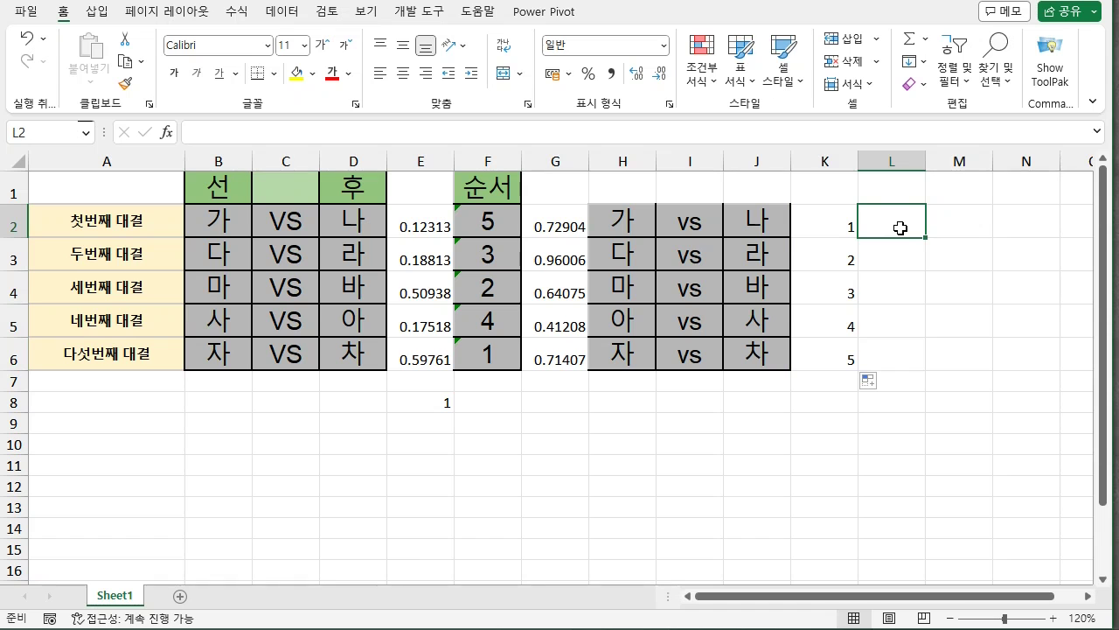
pyautogui.write('=vloo')
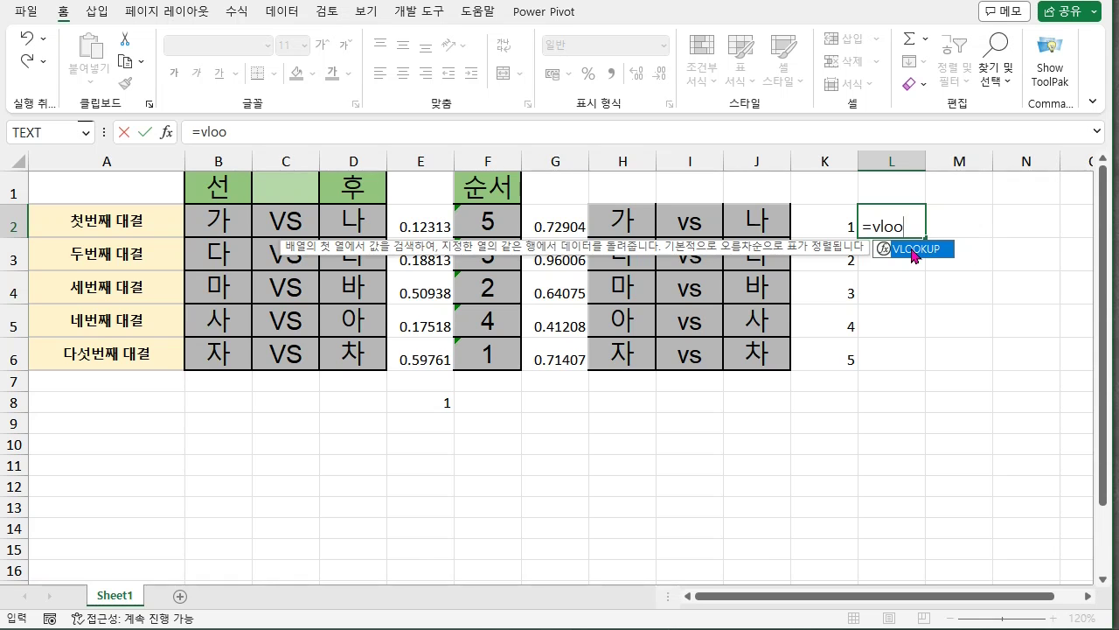
pyautogui.doubleClick(913, 250)
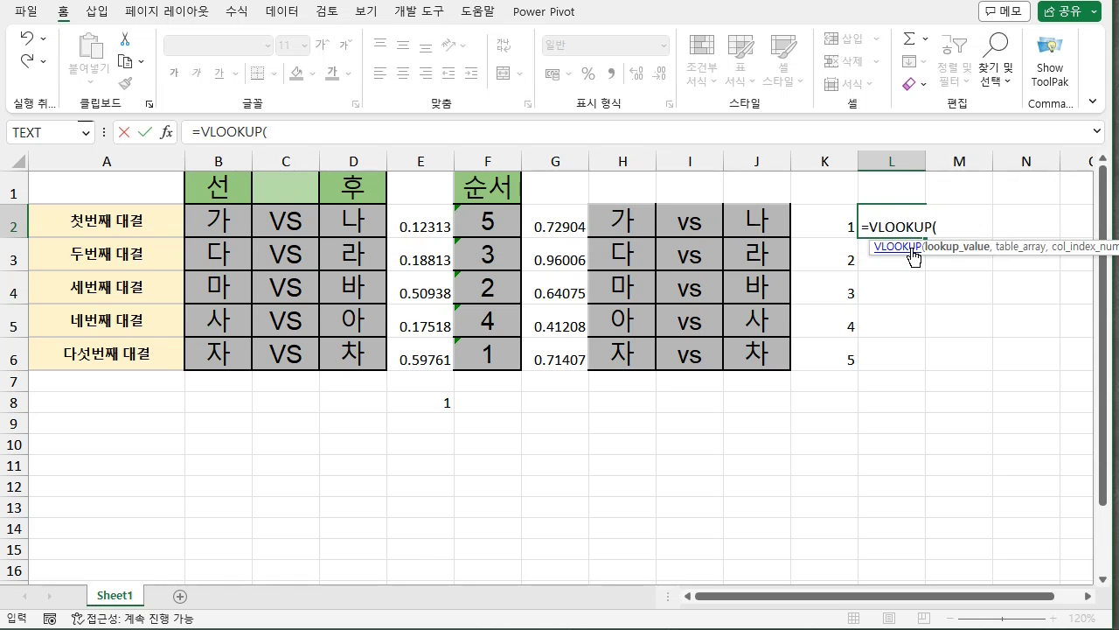
pyautogui.click(166, 133)
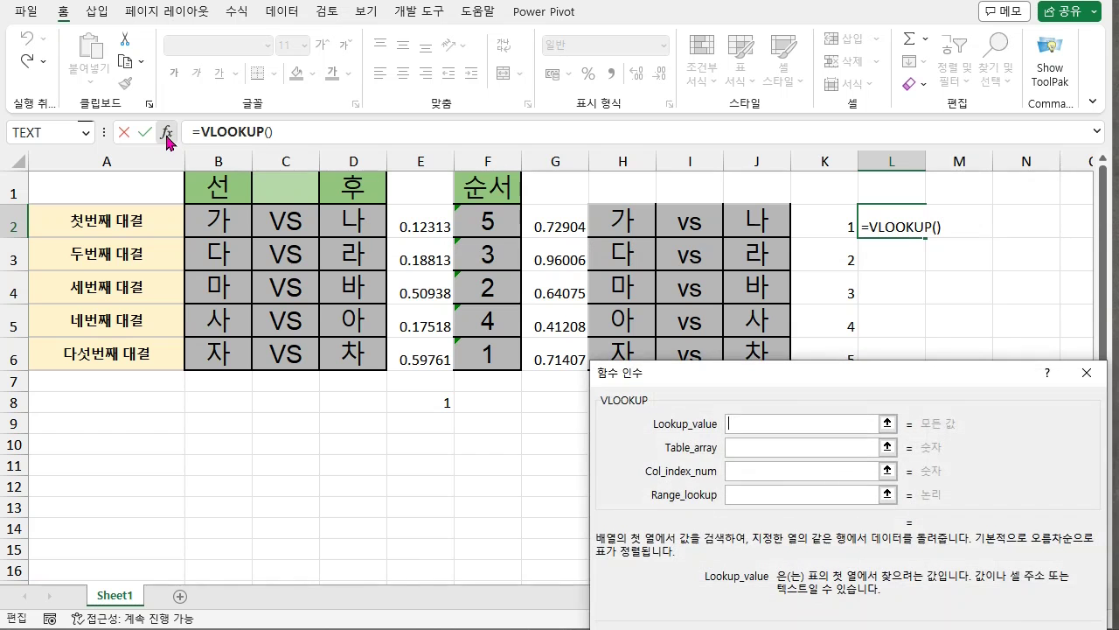
pyautogui.moveTo(761, 383); pyautogui.dragTo(761, 415)
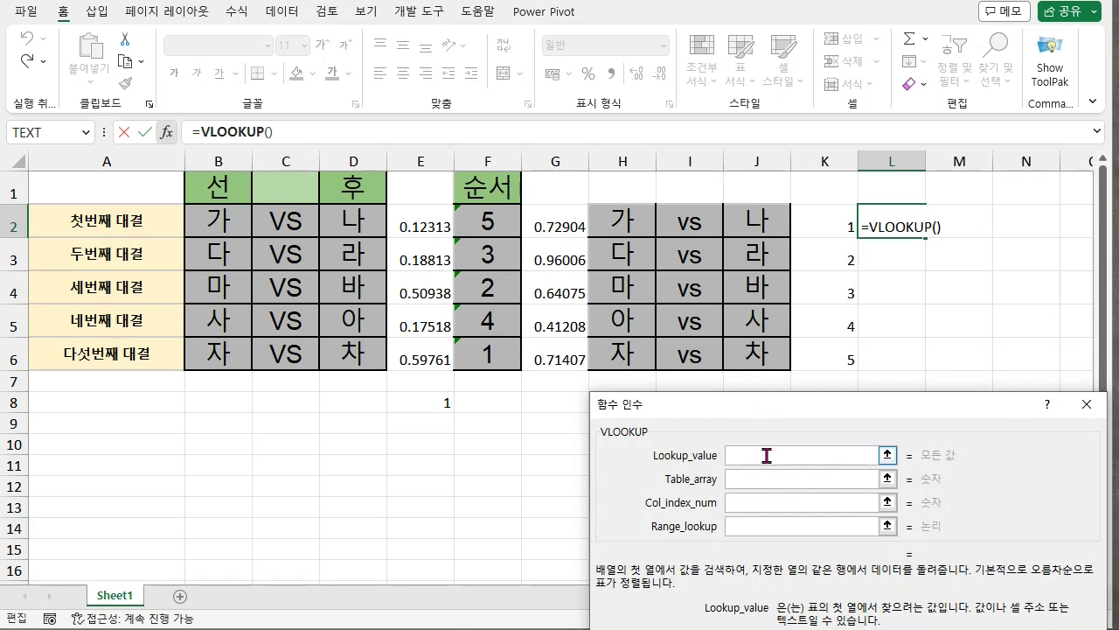
pyautogui.click(848, 229)
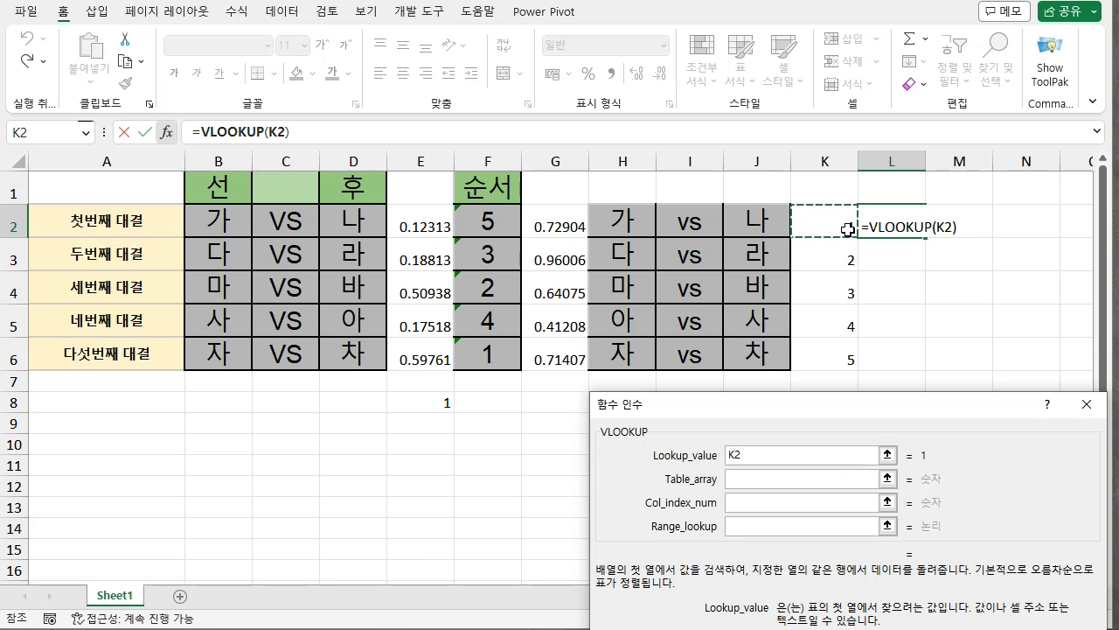
pyautogui.click(791, 477)
pyautogui.click(490, 224)
pyautogui.moveTo(490, 224); pyautogui.dragTo(757, 354)
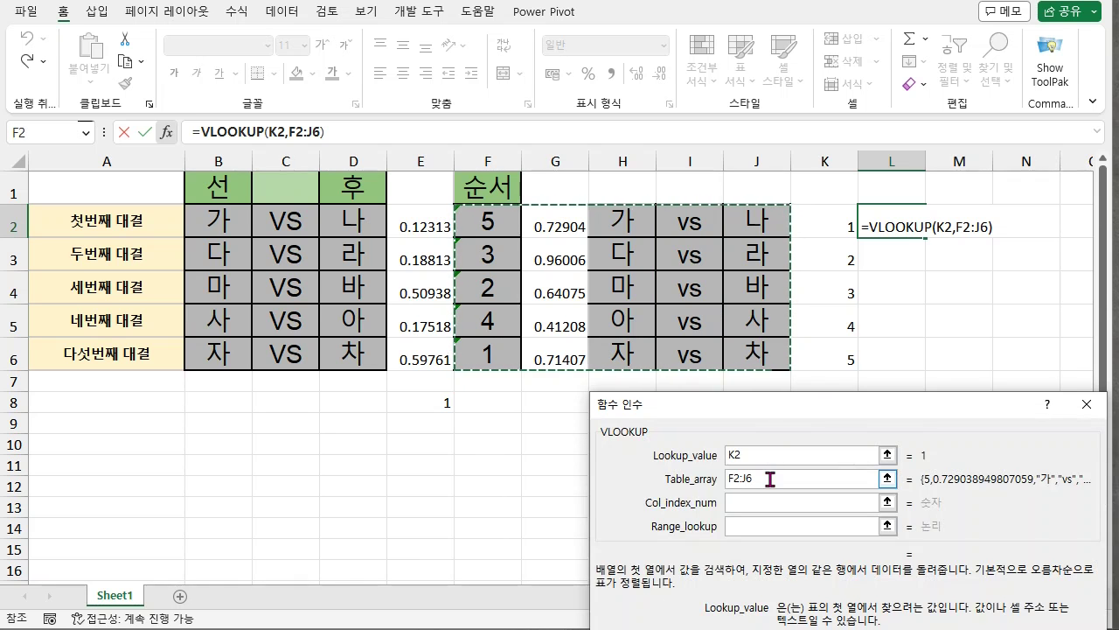
pyautogui.press('F4')
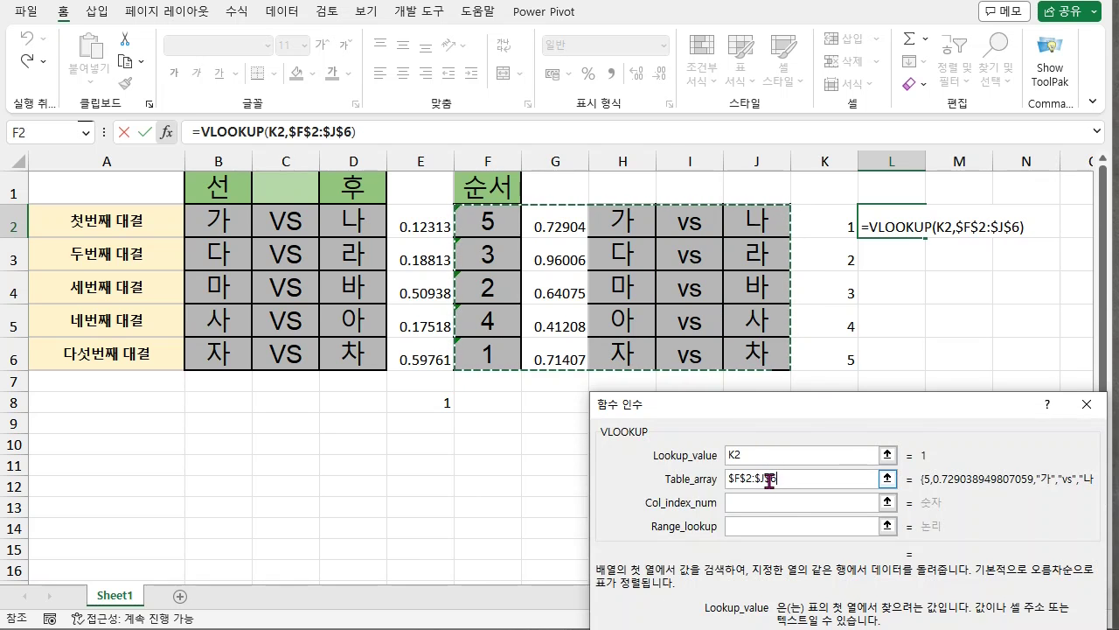
# Complete the VLOOKUP in L2 with column index 3 and range lookup 0, and fill it down to L6
pyautogui.click(768, 502)
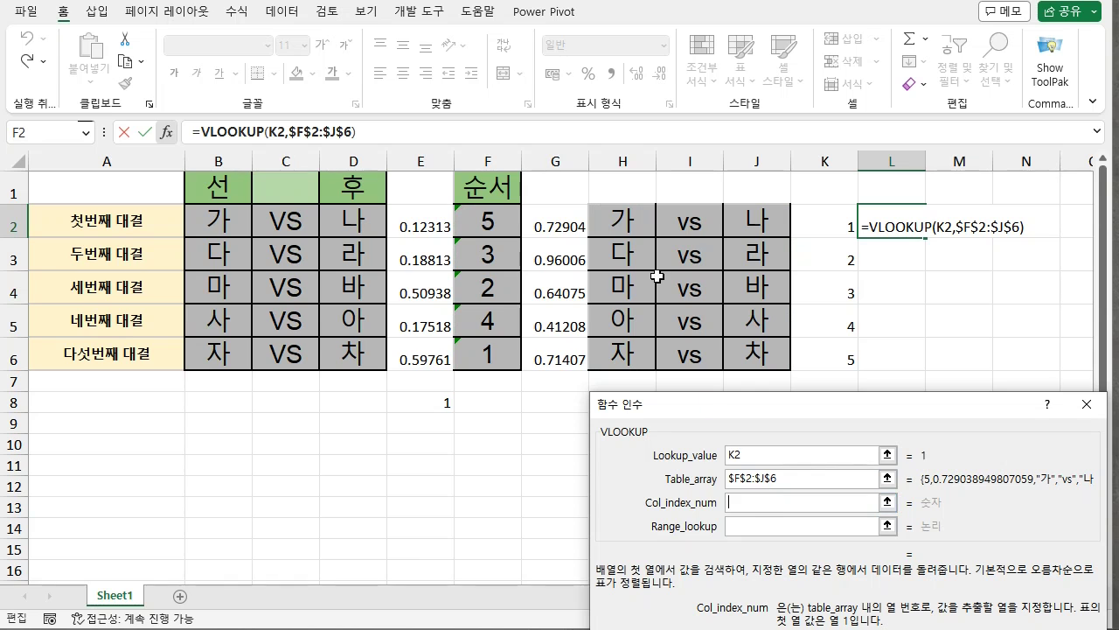
pyautogui.click(755, 502)
pyautogui.write('3')
pyautogui.press('Tab')
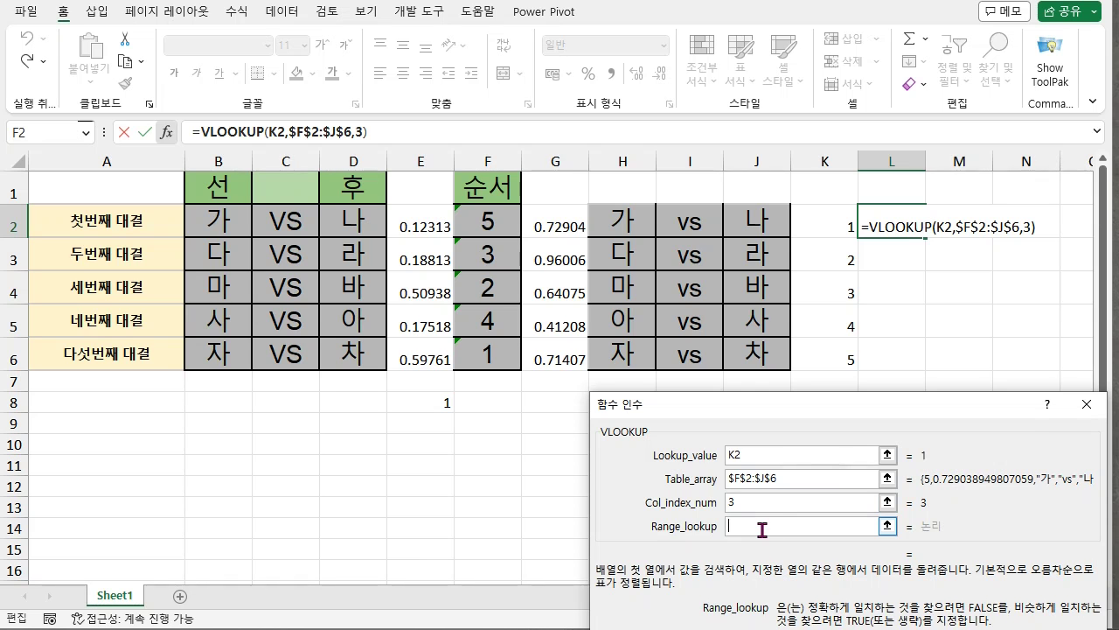
pyautogui.write('0')
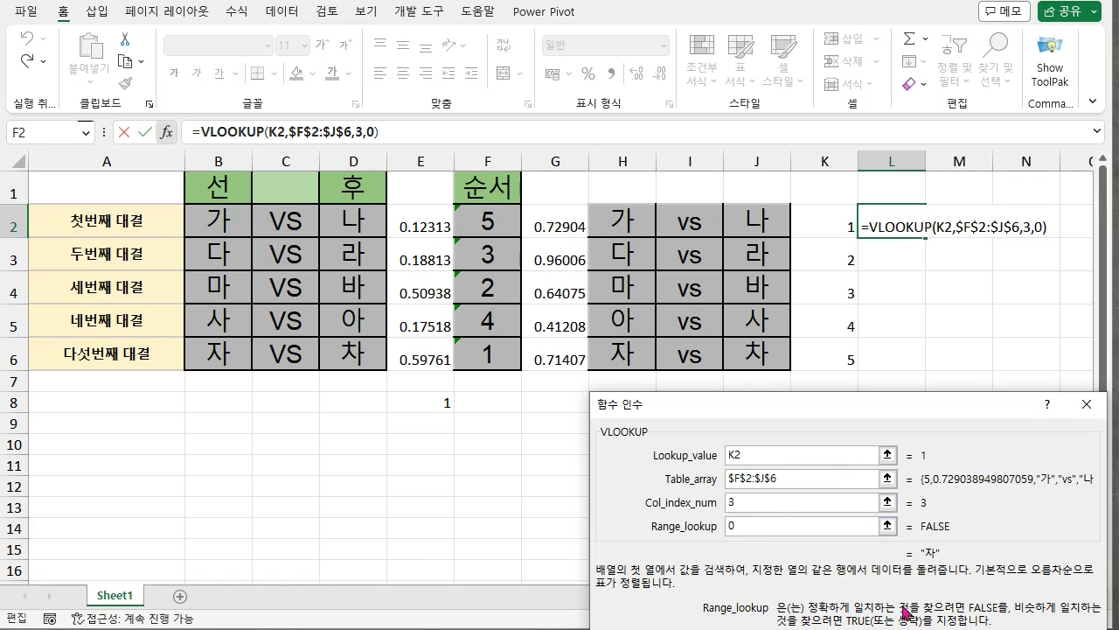
pyautogui.press('Return')
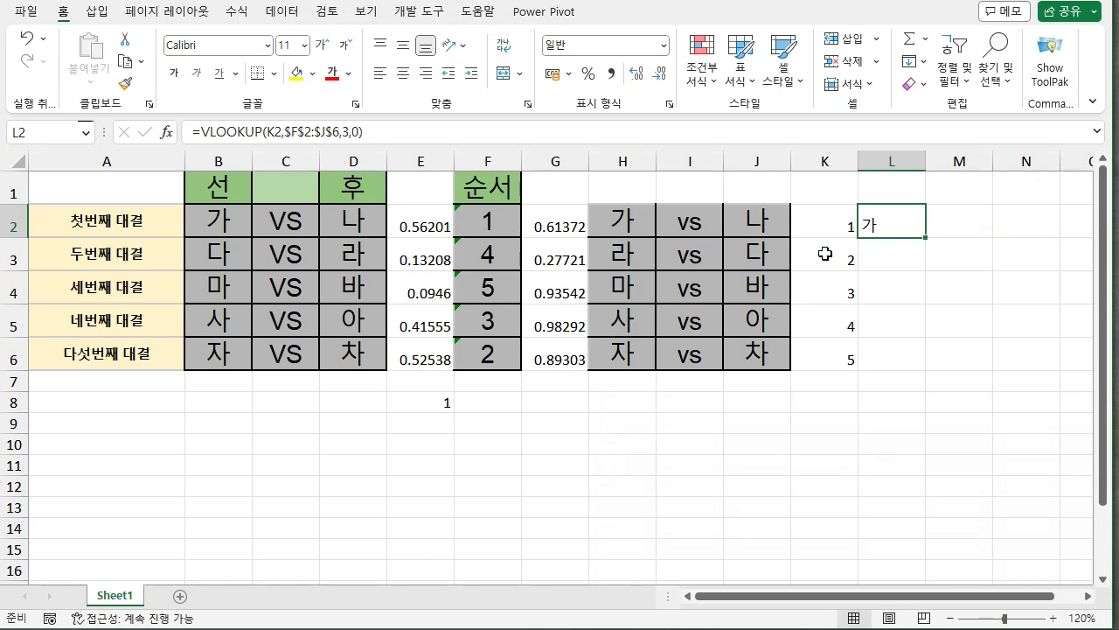
pyautogui.moveTo(925, 237); pyautogui.dragTo(923, 372)
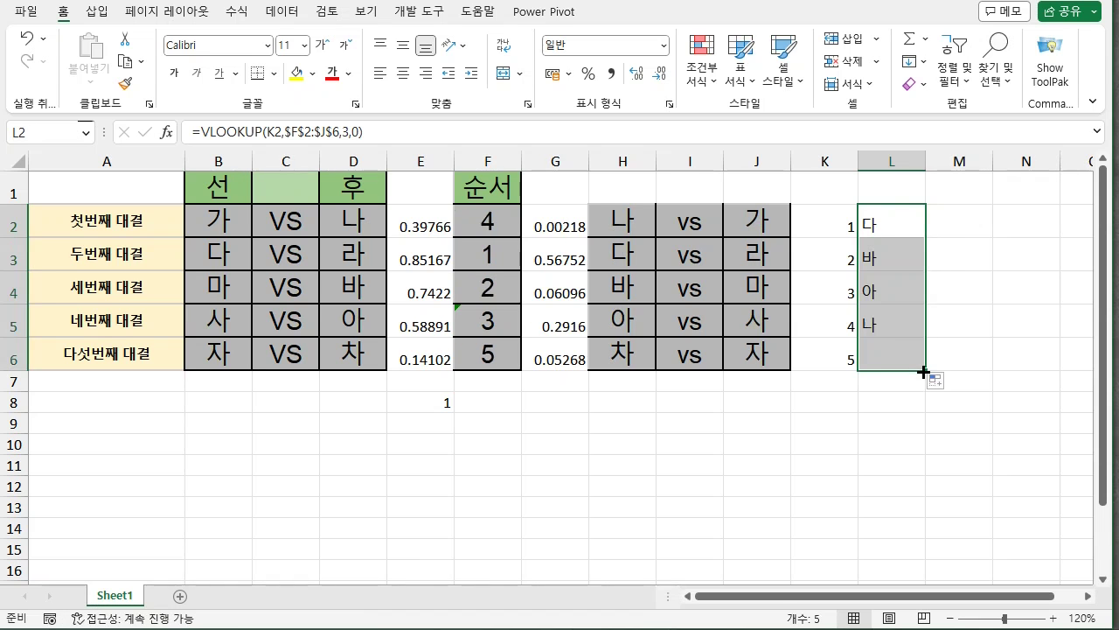
# Copy the "vs" cells I2:I6 into M2:M6
pyautogui.moveTo(691, 227); pyautogui.dragTo(692, 357)
pyautogui.hotkey('ctrl', 'c')
pyautogui.click(954, 232)
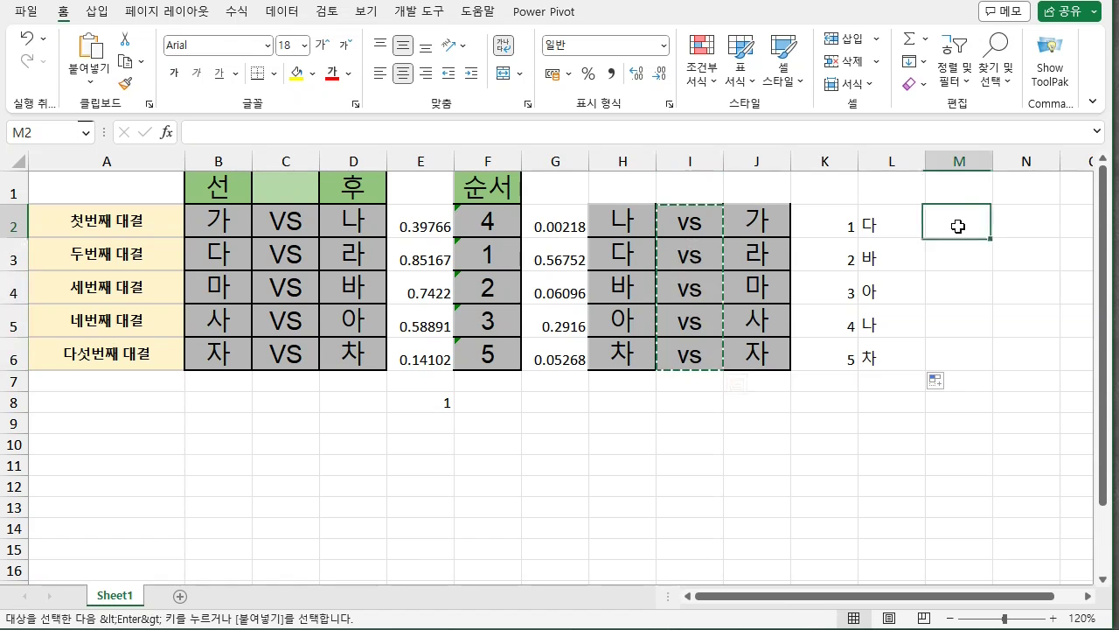
pyautogui.hotkey('ctrl', 'v')
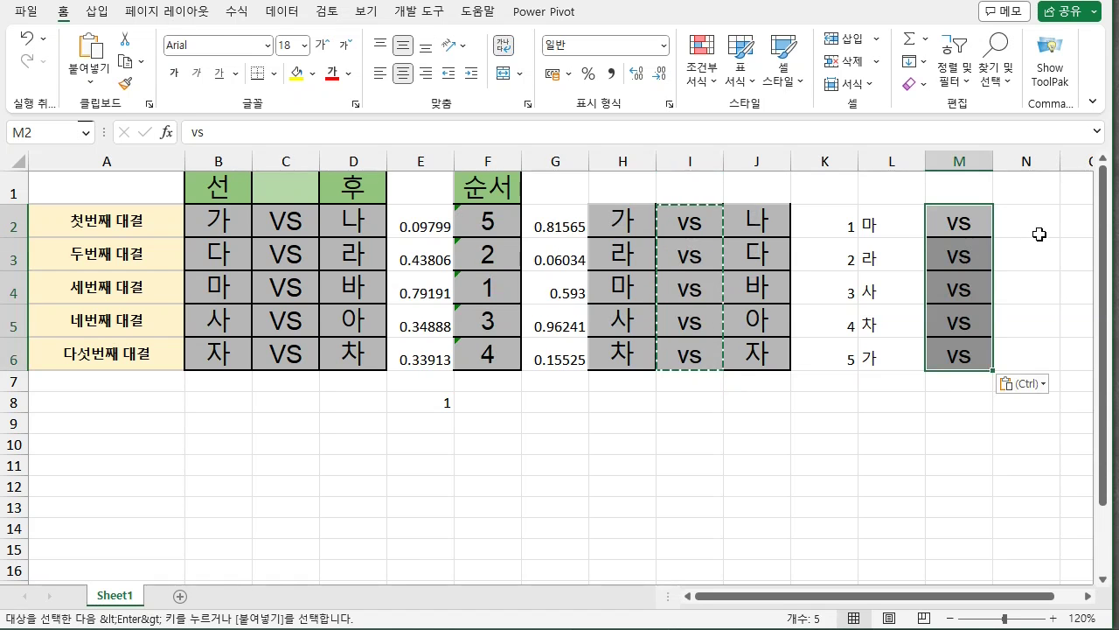
# Copy the VLOOKUP formula text from L2 and paste it into N2 with its references unchanged
pyautogui.click(909, 225)
pyautogui.moveTo(380, 132); pyautogui.dragTo(173, 138)
pyautogui.hotkey('ctrl', 'c')
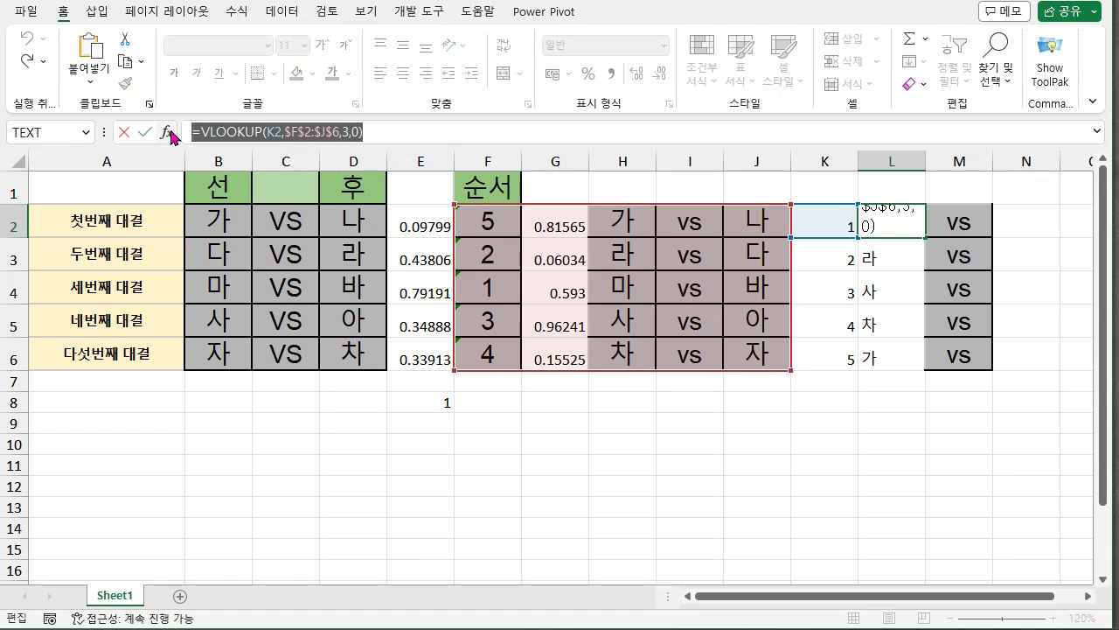
pyautogui.press('Return')
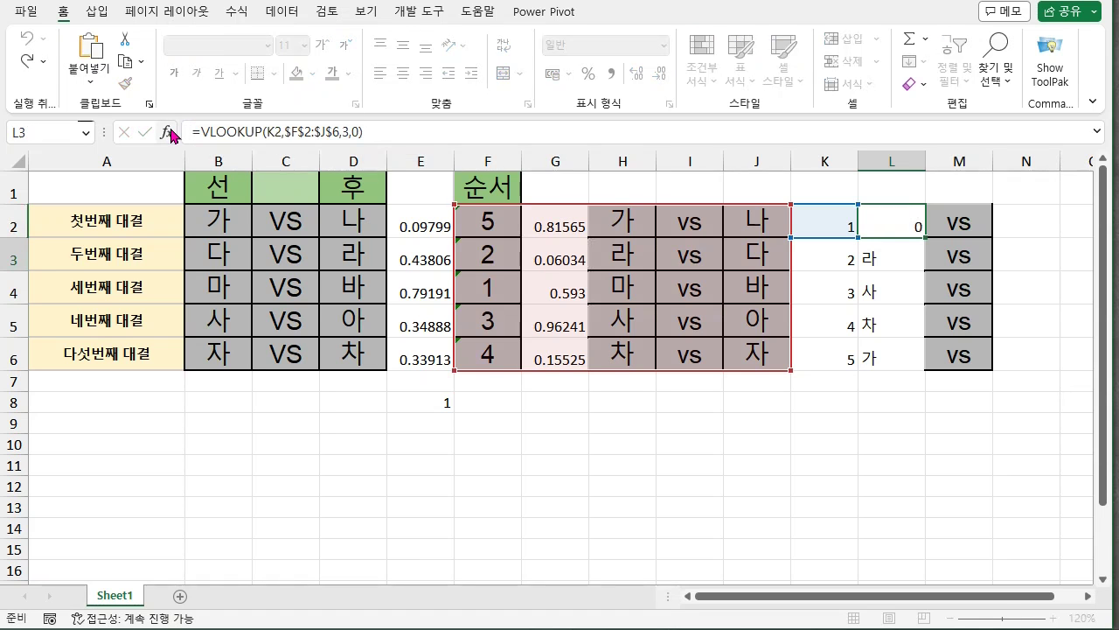
pyautogui.click(1040, 225)
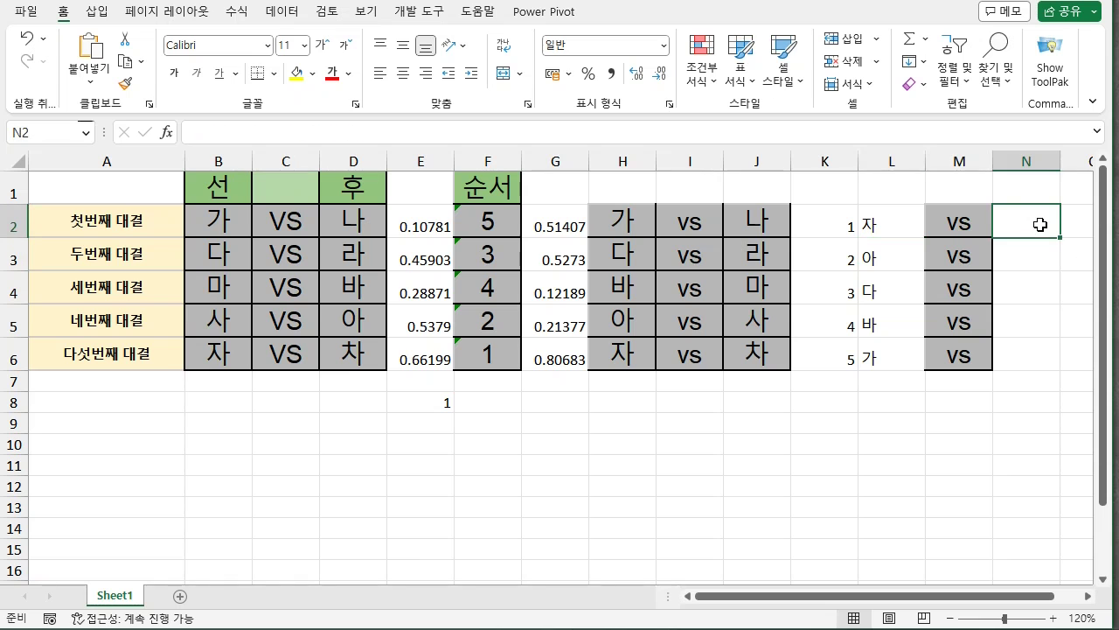
pyautogui.click(556, 134)
pyautogui.hotkey('ctrl', 'v')
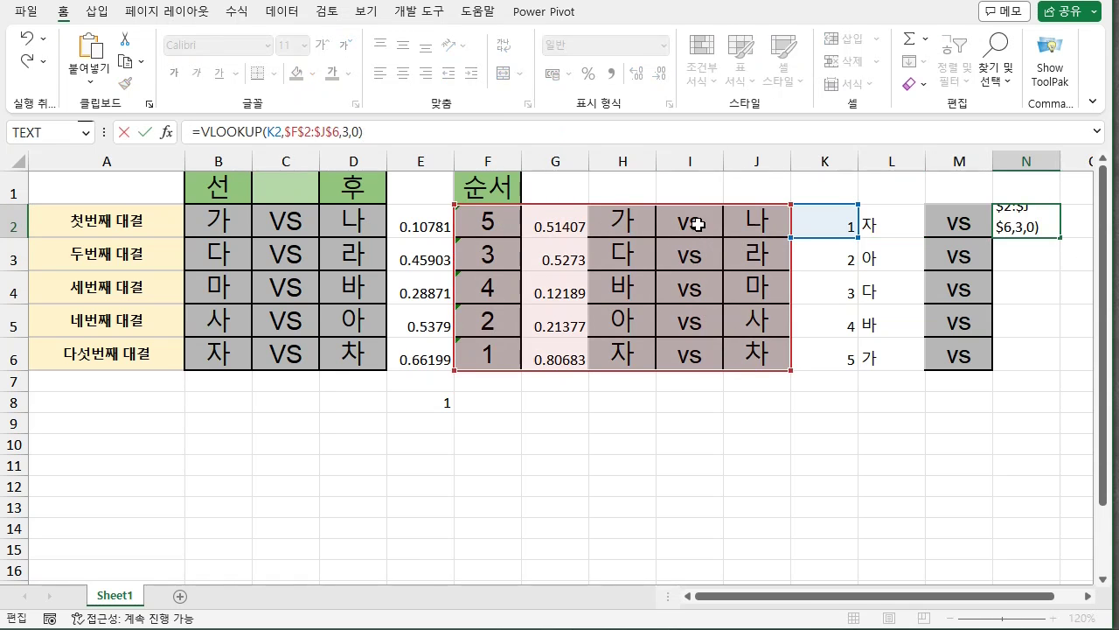
# Change the column index of the VLOOKUP in N2 to 5 and fill the formula down to N6
pyautogui.click(349, 134)
pyautogui.press('BackSpace')
pyautogui.write('5')
pyautogui.press('Return')
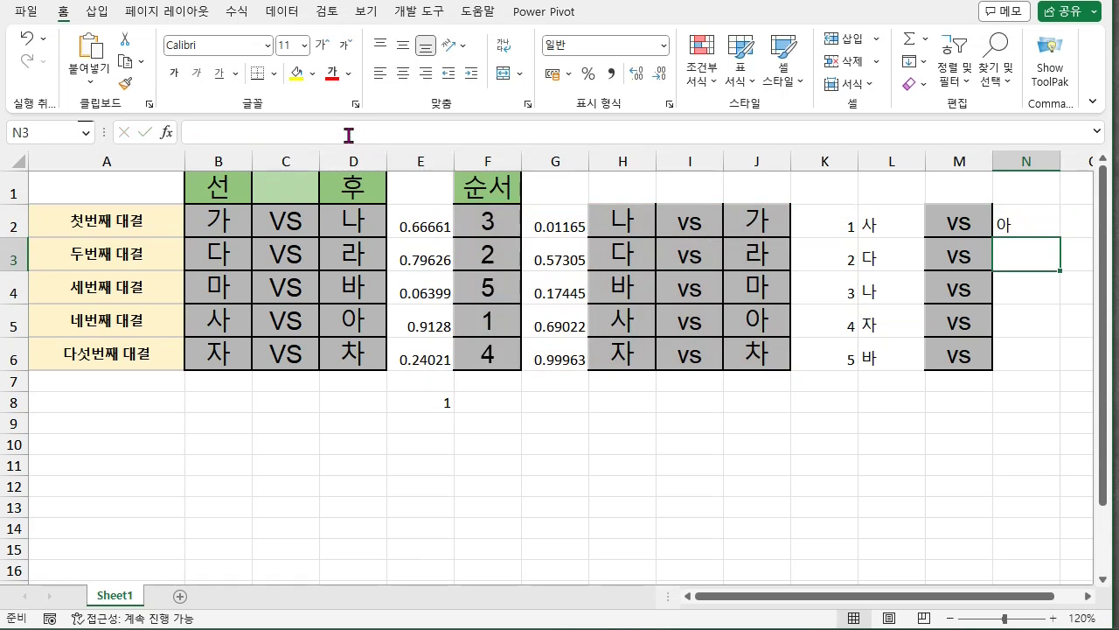
pyautogui.click(1048, 227)
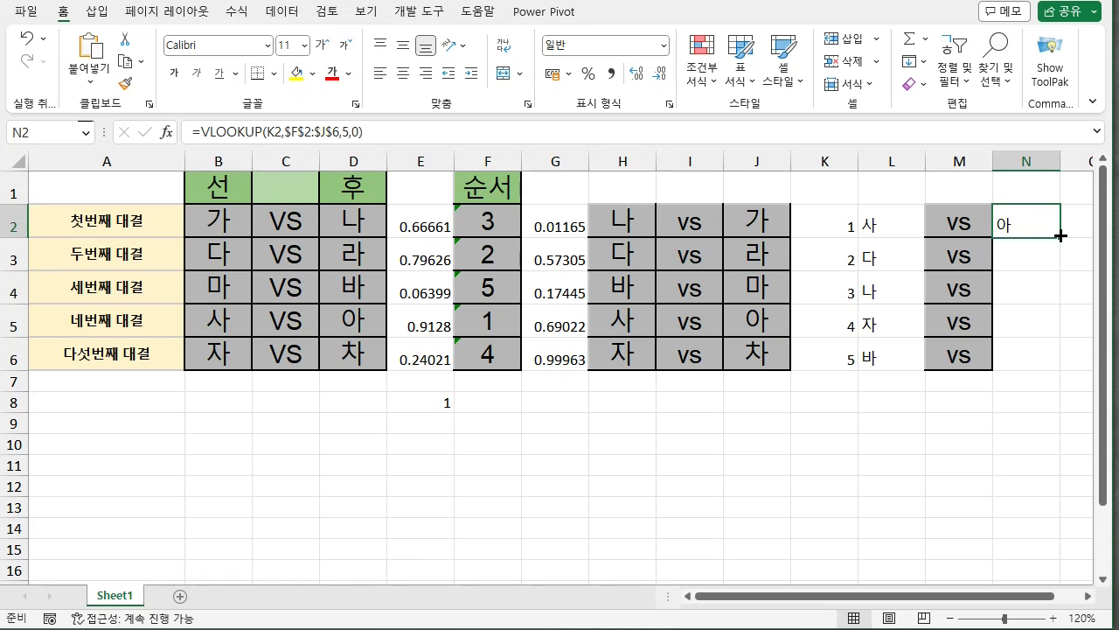
pyautogui.doubleClick(1060, 236)
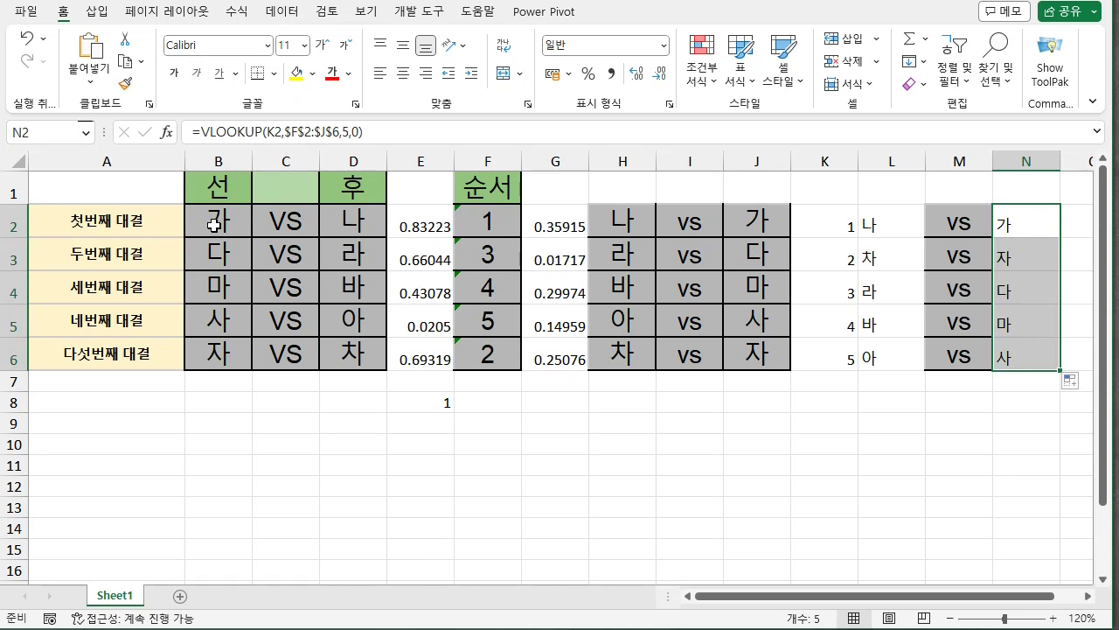
# Copy the cell formatting of B2:D6 onto the ordered matchup list in K2:N6
pyautogui.moveTo(215, 223)
pyautogui.mouseDown()
pyautogui.moveTo(251, 245)
pyautogui.moveTo(348, 356)
pyautogui.mouseUp()
pyautogui.click(125, 83)
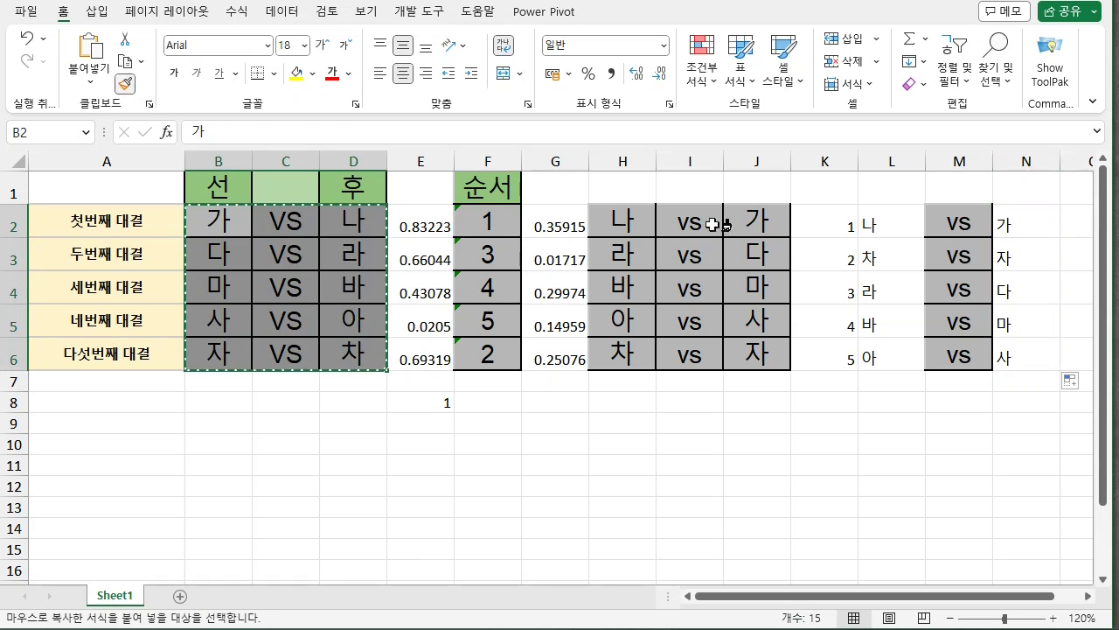
pyautogui.moveTo(839, 221); pyautogui.dragTo(1018, 361)
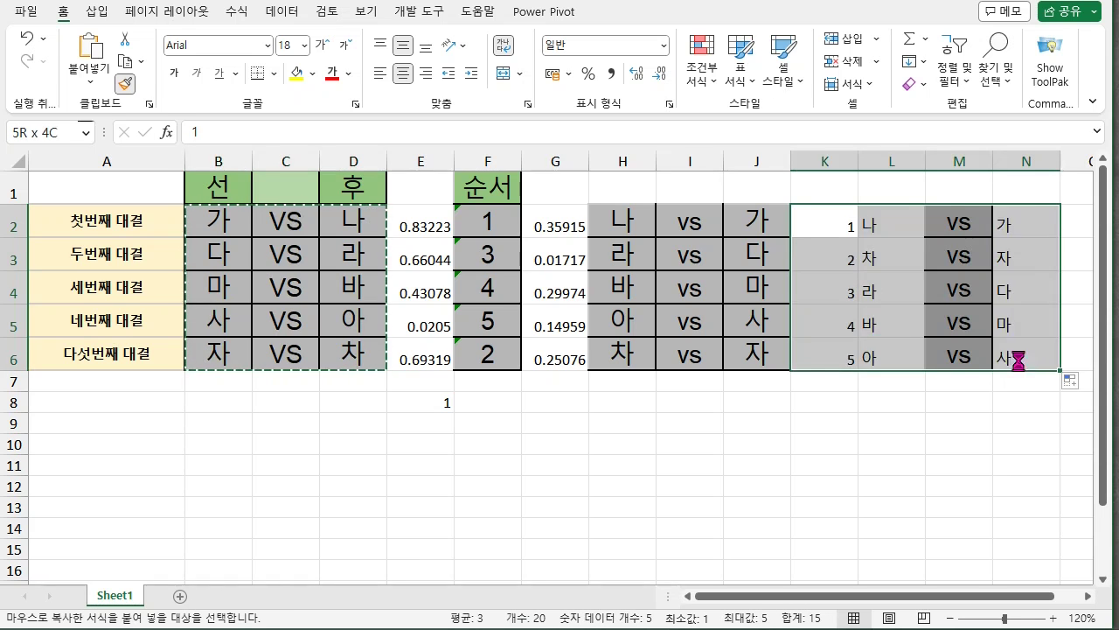
# Copy the header "순서" from F1 to K1 and the headers "선" and "후" from B1:D1 to L1:N1
pyautogui.click(495, 182)
pyautogui.hotkey('ctrl', 'c')
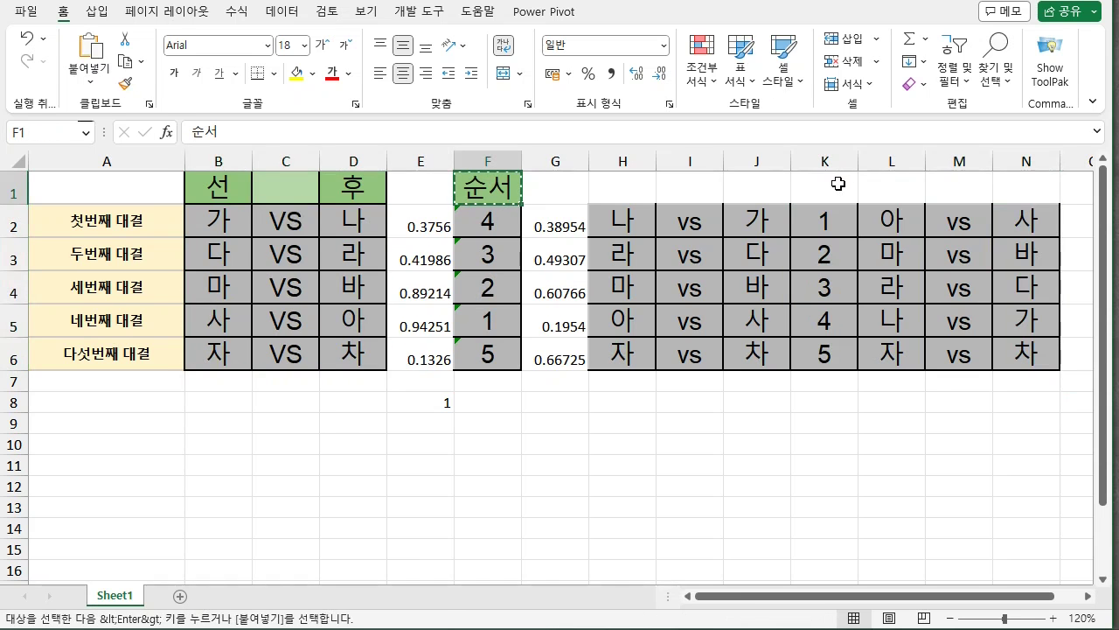
pyautogui.click(837, 184)
pyautogui.hotkey('ctrl', 'v')
pyautogui.moveTo(202, 185); pyautogui.dragTo(355, 182)
pyautogui.hotkey('ctrl', 'c')
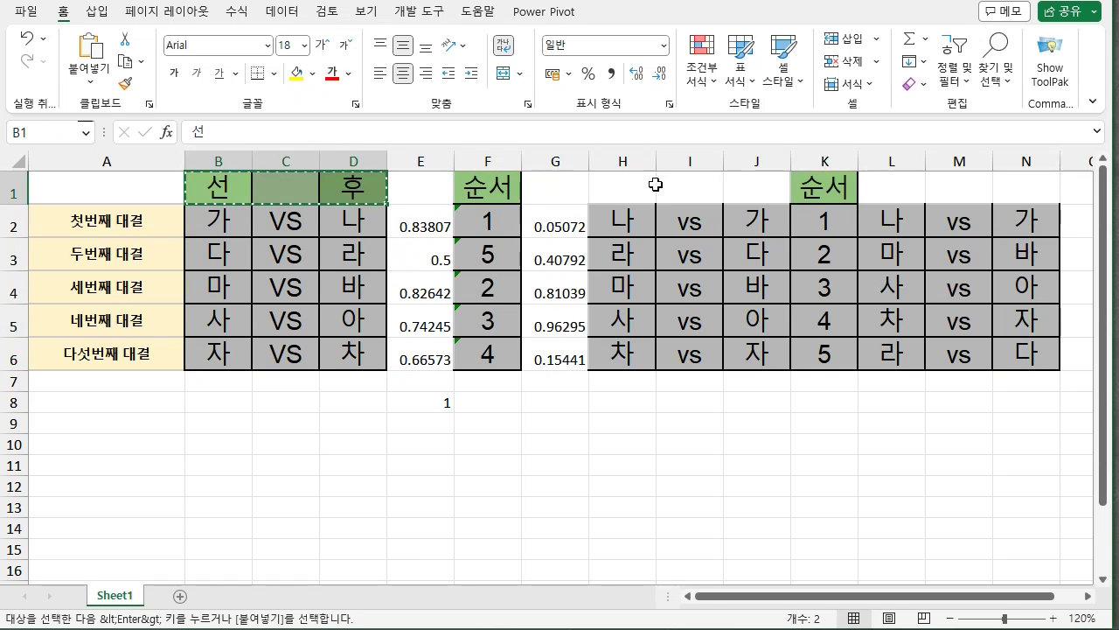
pyautogui.click(870, 182)
pyautogui.hotkey('ctrl', 'v')
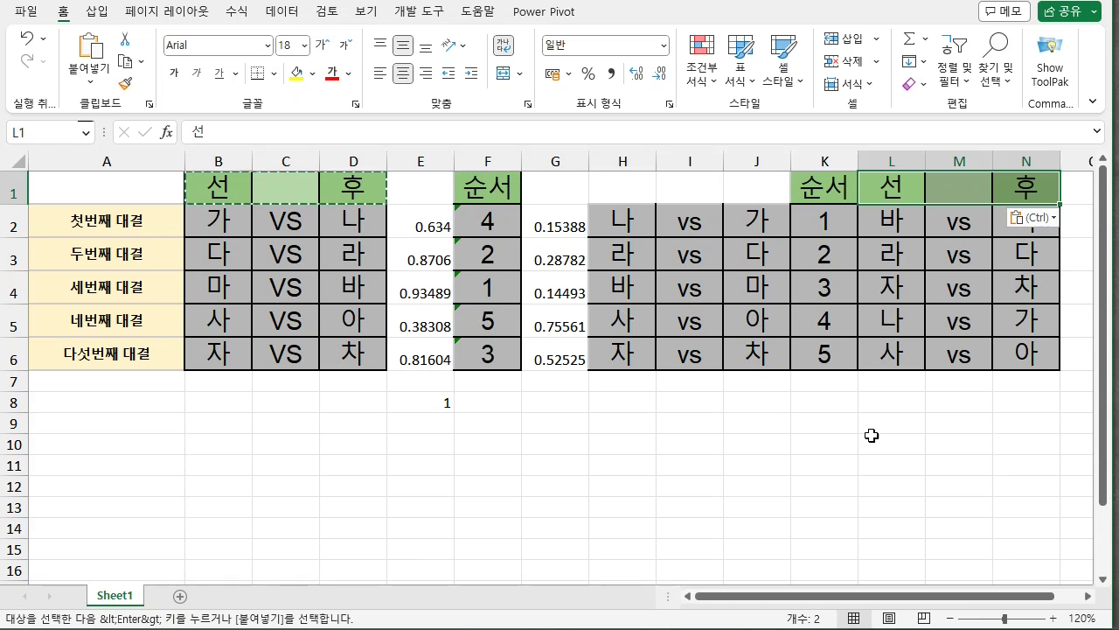
# Enter 2 in E8 to recalculate the random matchup order
pyautogui.click(440, 408)
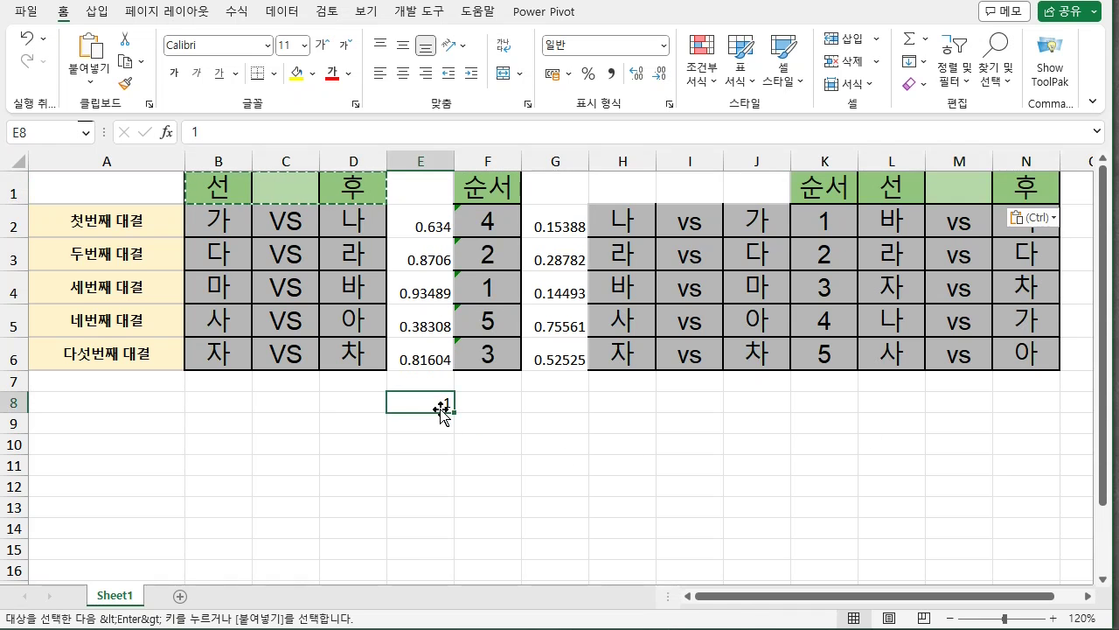
pyautogui.write('2')
pyautogui.press('Return')
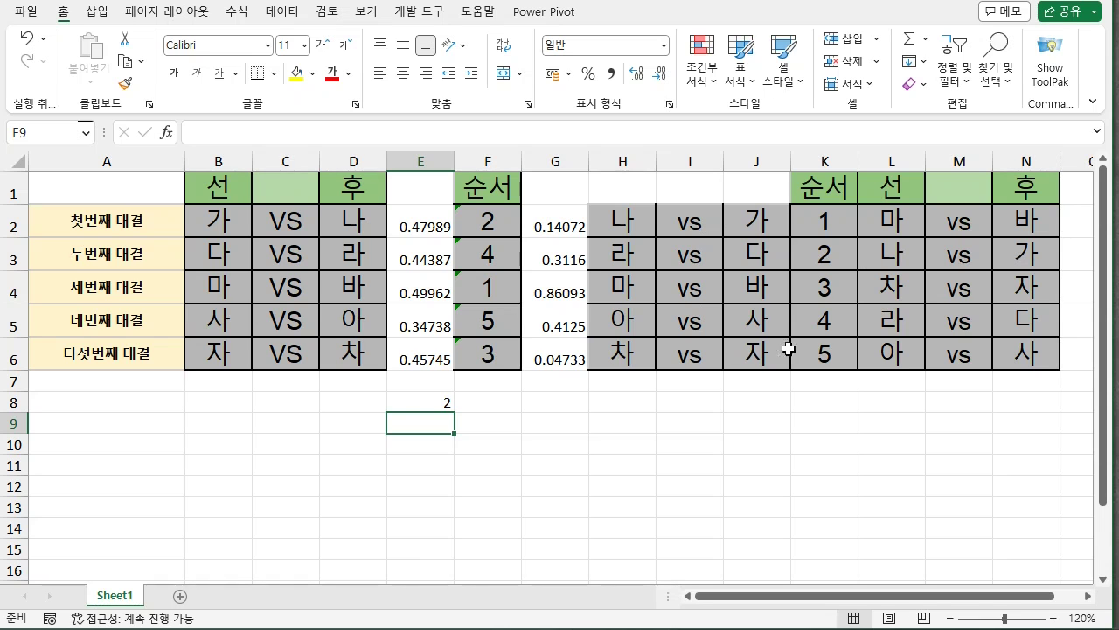
# Hide columns B through K so that only the matchup labels and the final list in L:N are shown
pyautogui.moveTo(827, 184); pyautogui.dragTo(1021, 375)
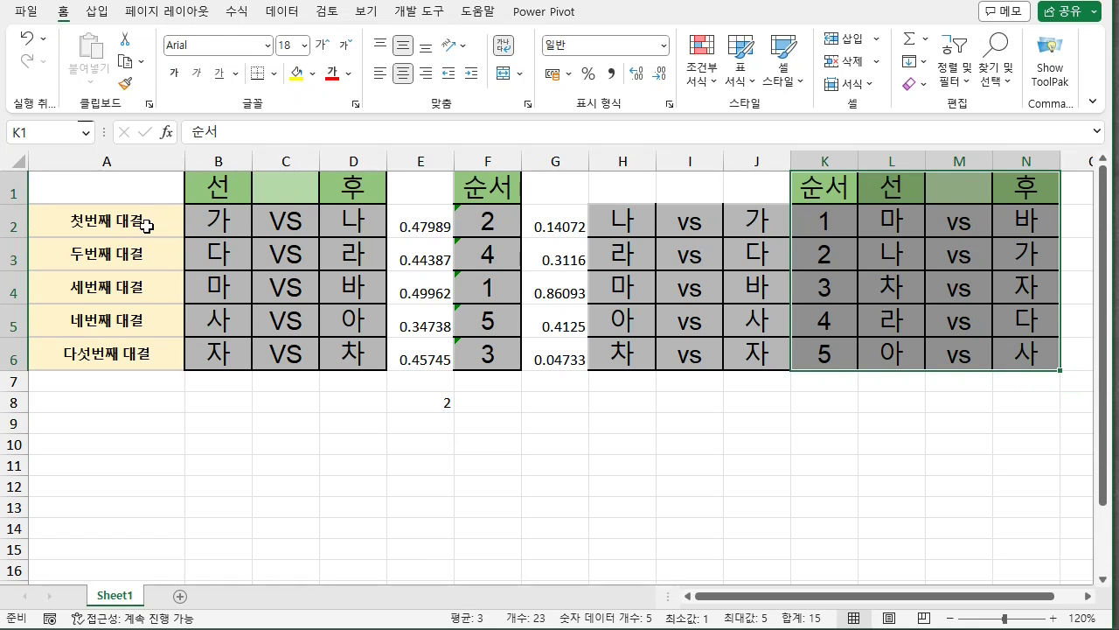
pyautogui.moveTo(416, 155); pyautogui.dragTo(825, 155)
pyautogui.moveTo(219, 161); pyautogui.dragTo(822, 155)
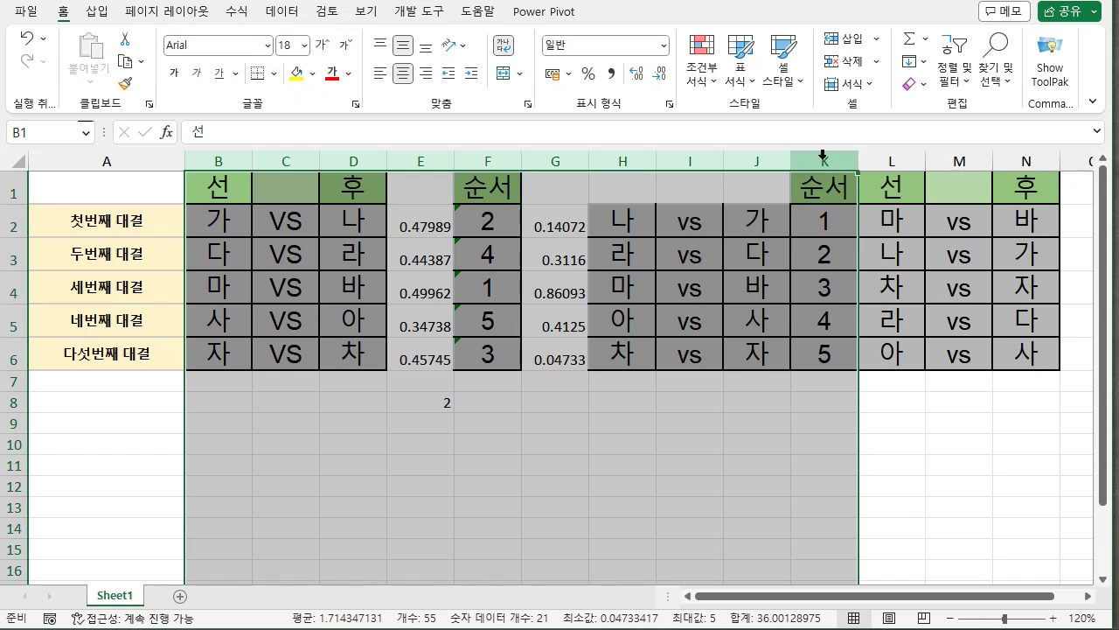
pyautogui.rightClick(822, 155)
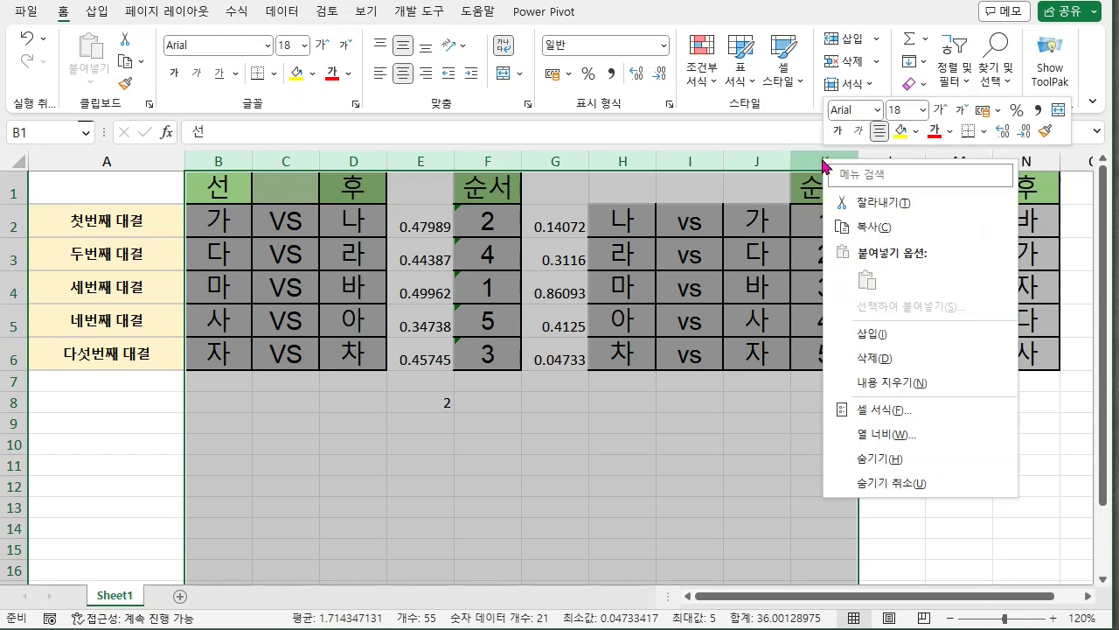
pyautogui.click(889, 458)
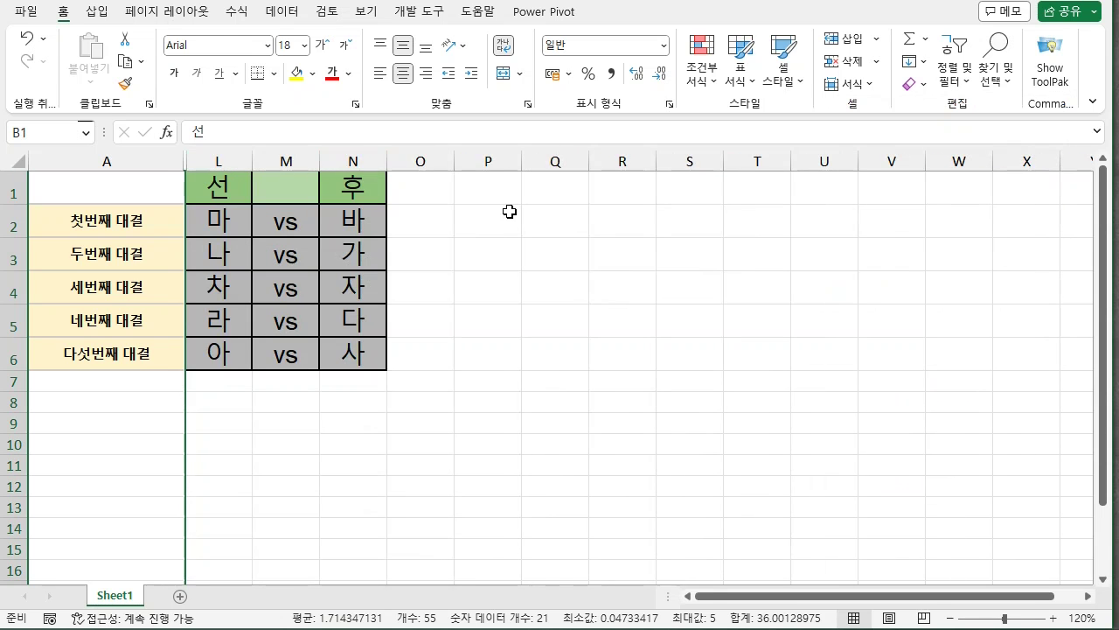
# Enter test numbers such as 1, 2 and 3 in P1:P3 to reshuffle the matchups repeatedly, and clear those cells
pyautogui.click(496, 193)
pyautogui.write('1')
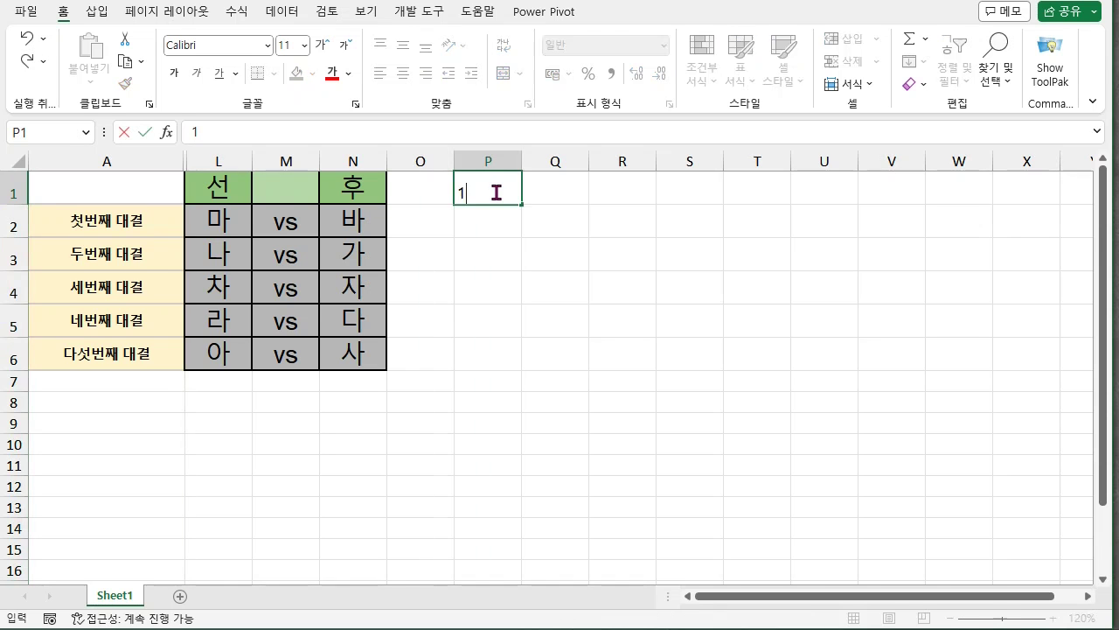
pyautogui.press('Return')
pyautogui.write('2')
pyautogui.press('Return')
pyautogui.write('3')
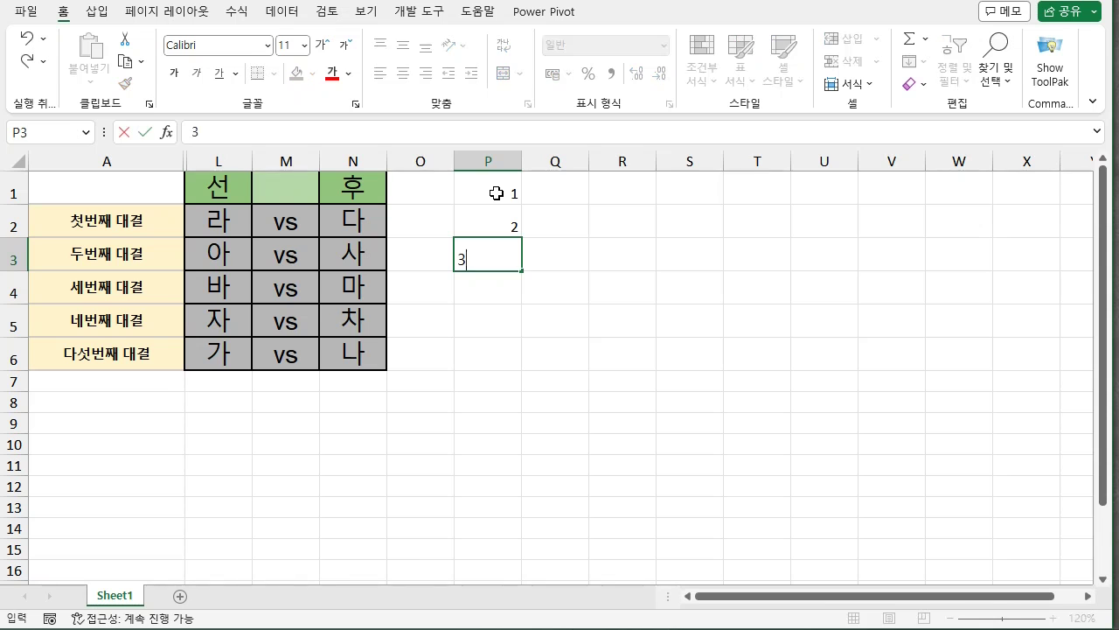
pyautogui.press('Up')
pyautogui.write('2')
pyautogui.press('Return')
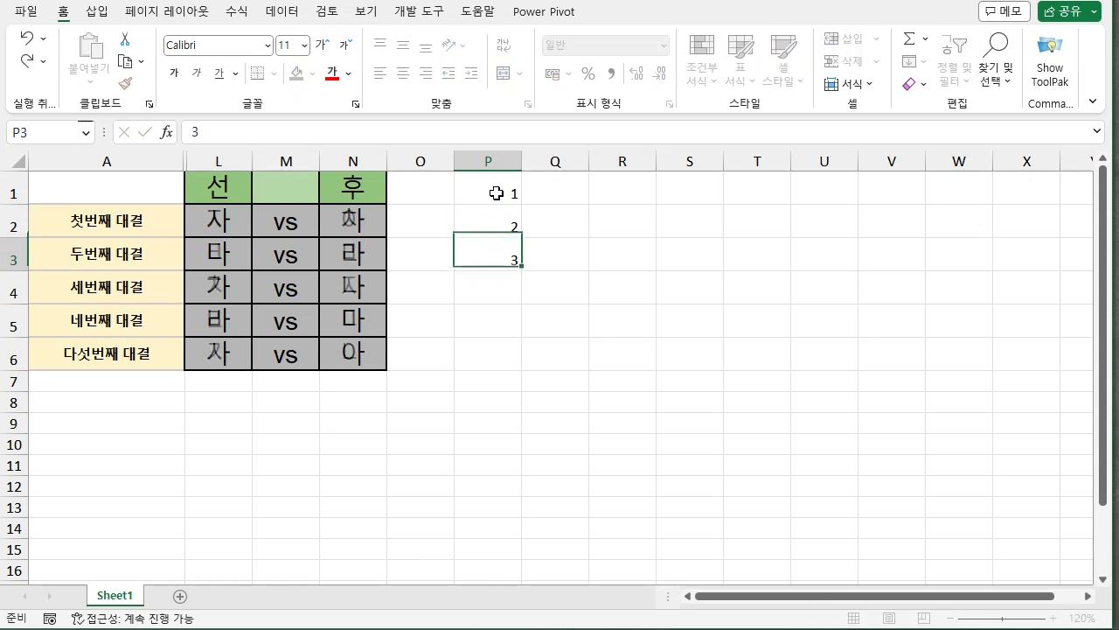
pyautogui.write('1')
pyautogui.press('Up')
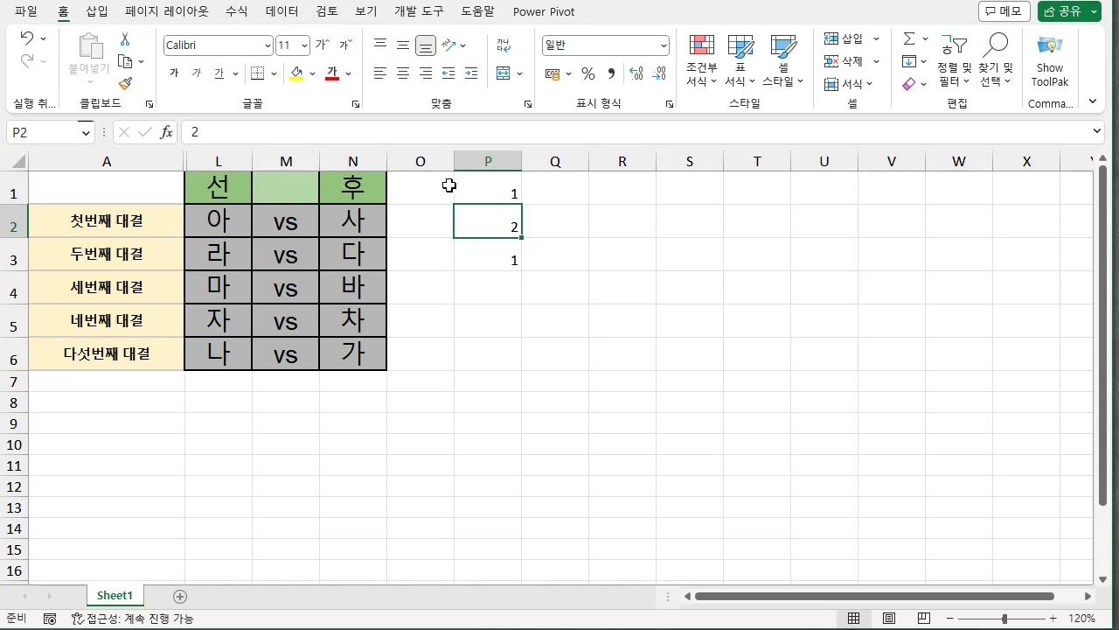
pyautogui.moveTo(497, 188); pyautogui.dragTo(502, 250)
pyautogui.press('Delete')
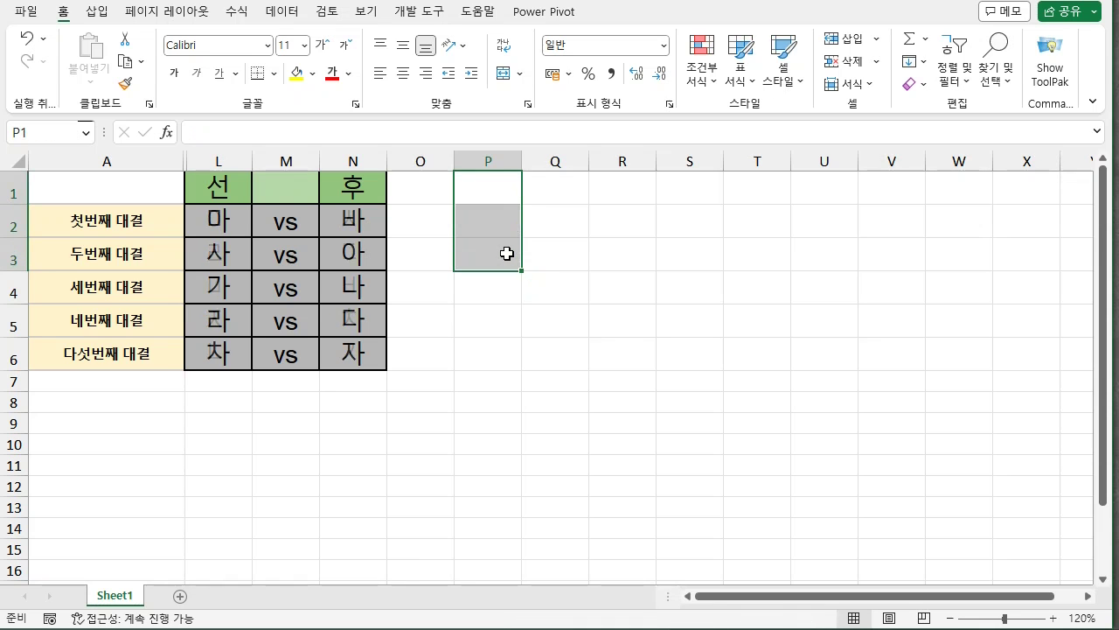
# Unhide the hidden columns between A and L
pyautogui.moveTo(211, 157); pyautogui.dragTo(172, 156)
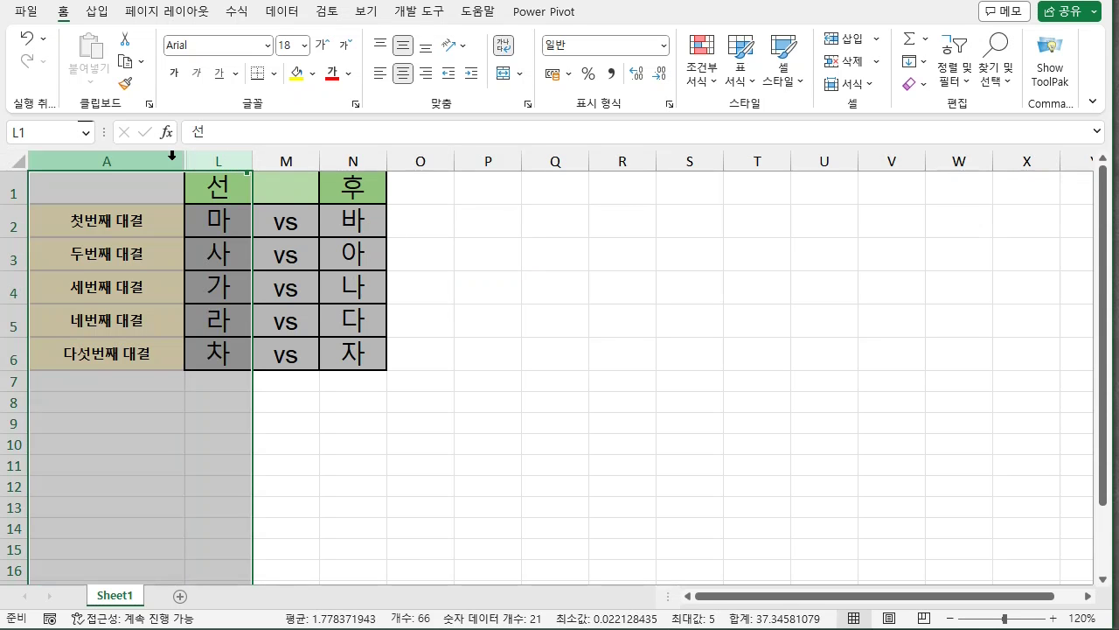
pyautogui.moveTo(172, 156); pyautogui.dragTo(173, 157)
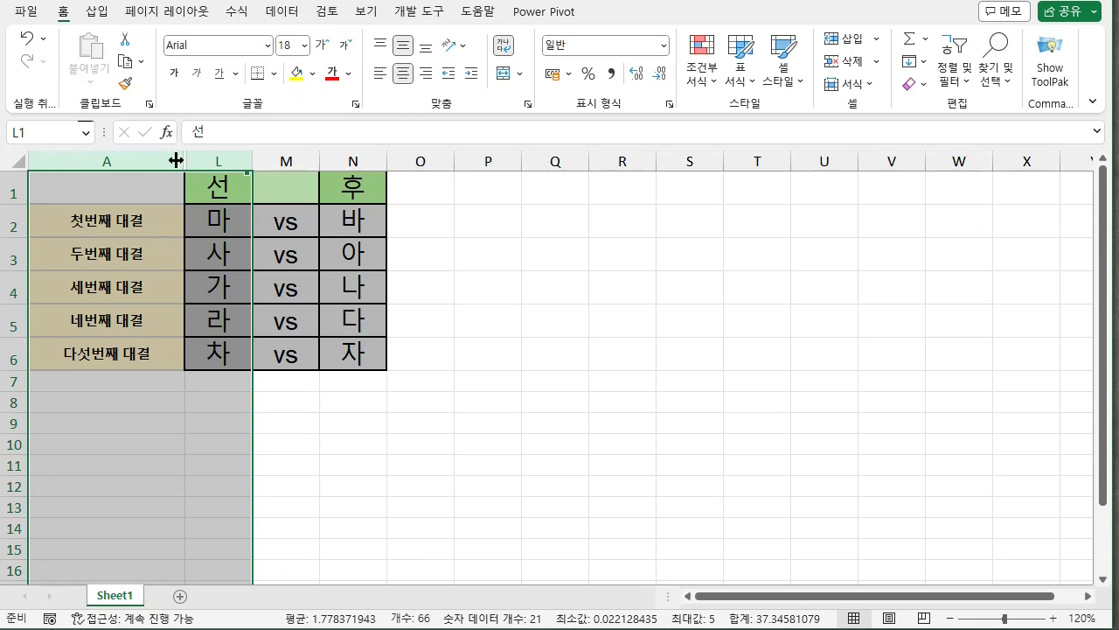
pyautogui.rightClick(176, 160)
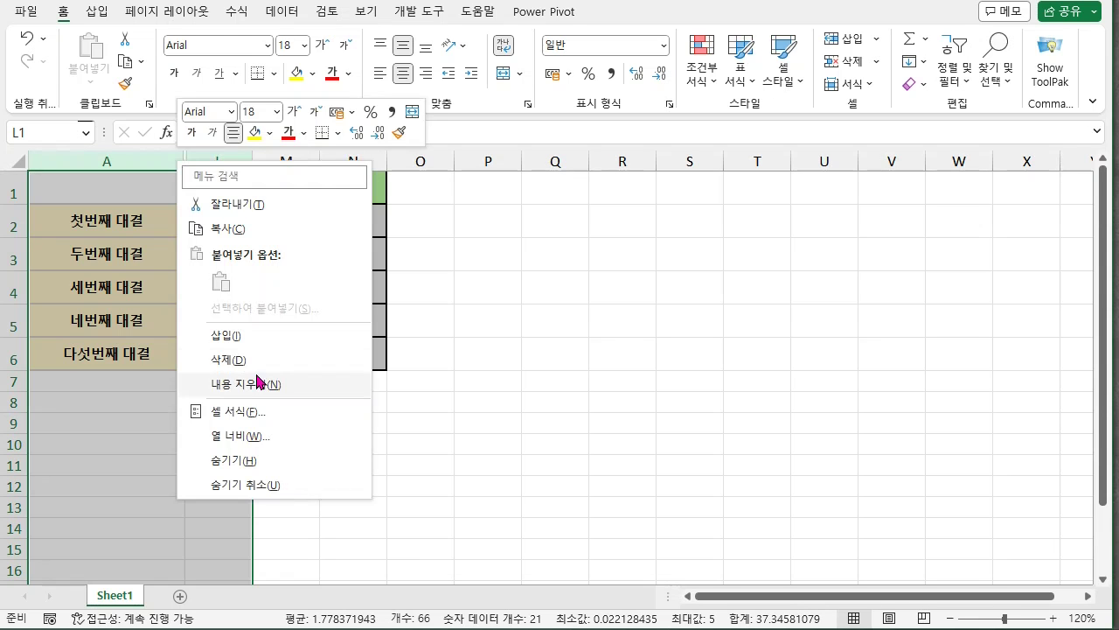
pyautogui.click(251, 486)
pyautogui.click(429, 381)
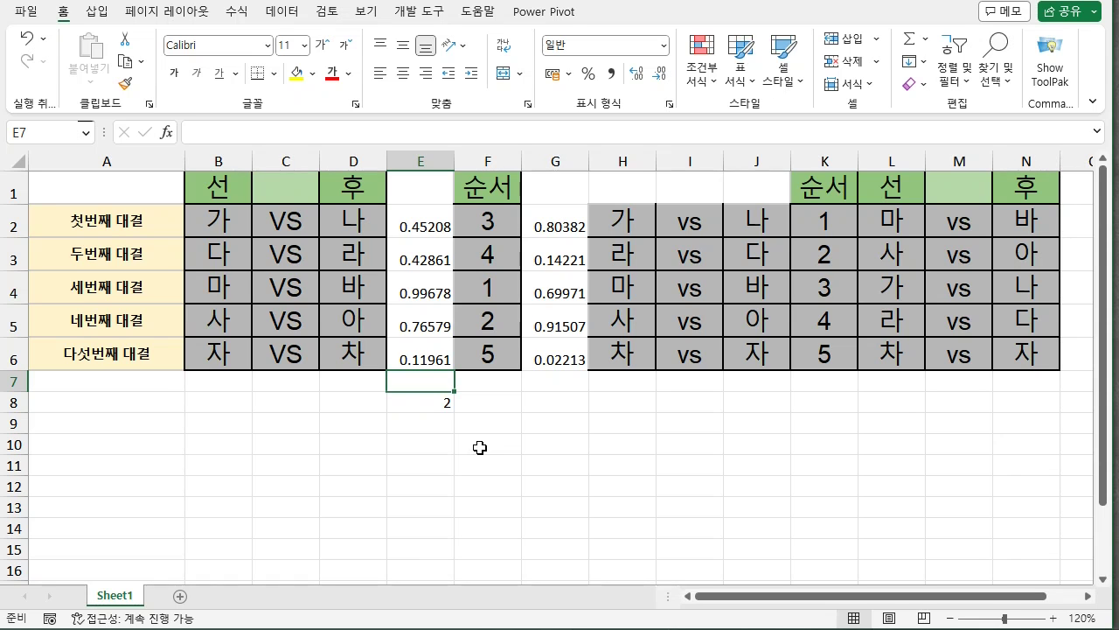
# Select column K, which holds the order numbers of the final list
pyautogui.click(828, 155)
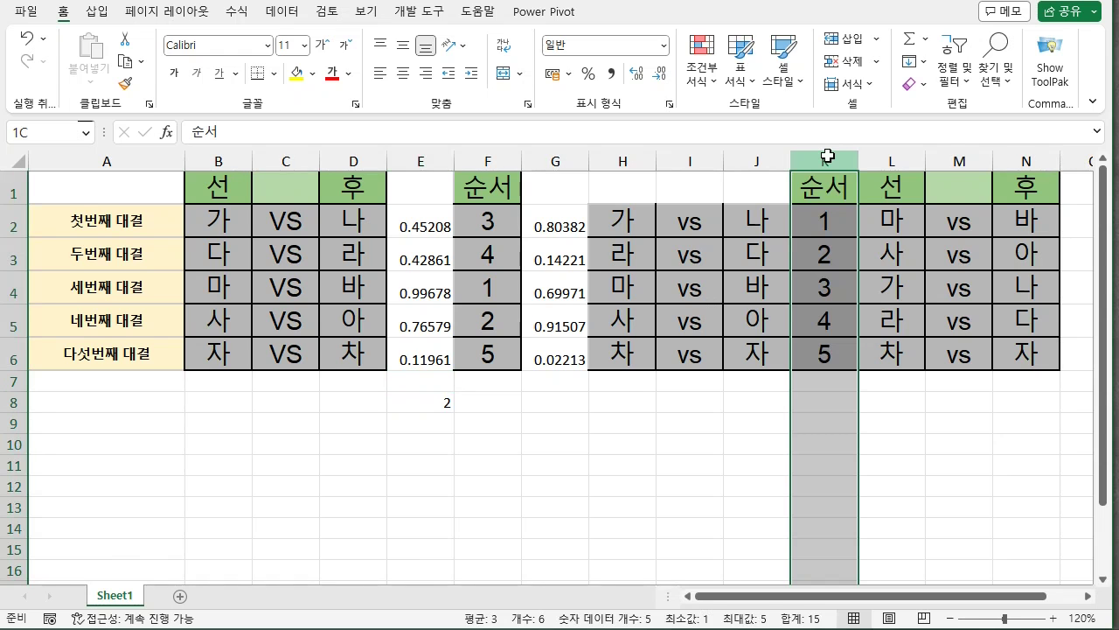